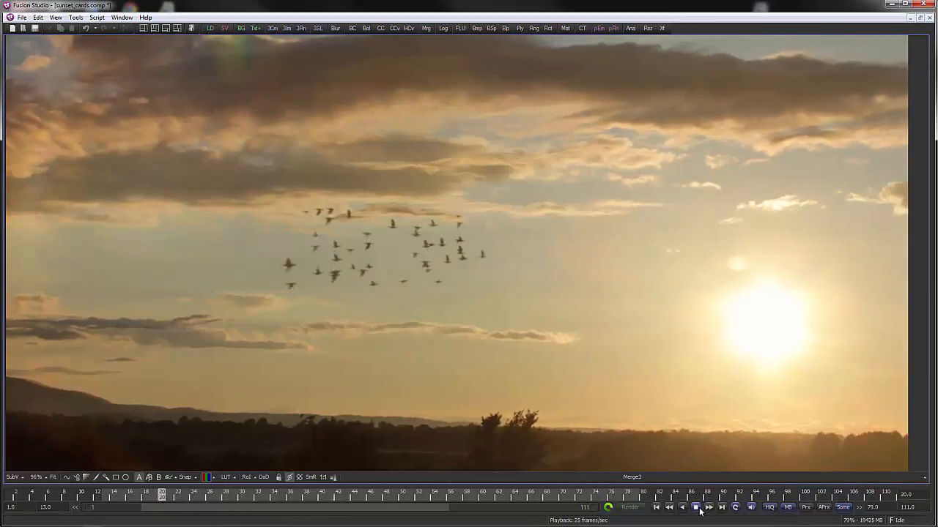
Stop the sunset preview, switch to the sunset_Part_2 composition and play the bird's flapping animation.
{"action": "left_click", "coordinate": [695, 507]}
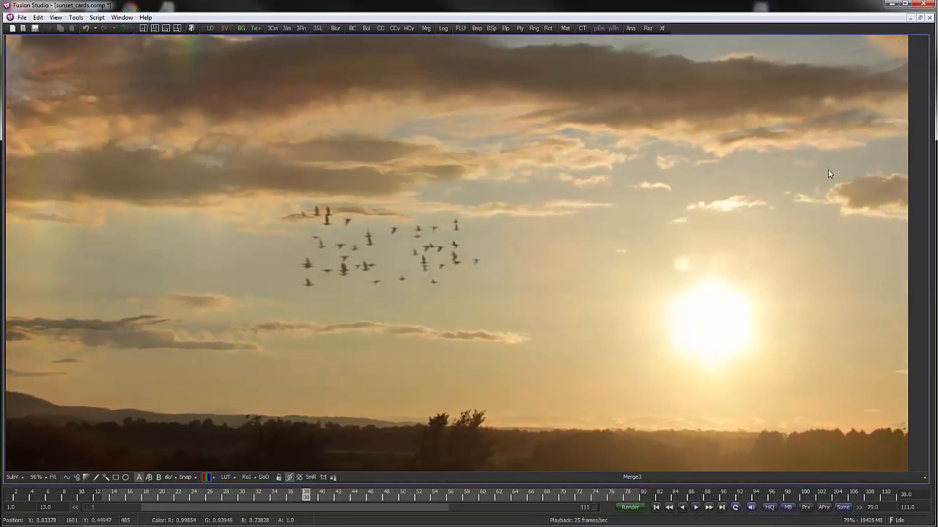
{"action": "left_click", "coordinate": [921, 18]}
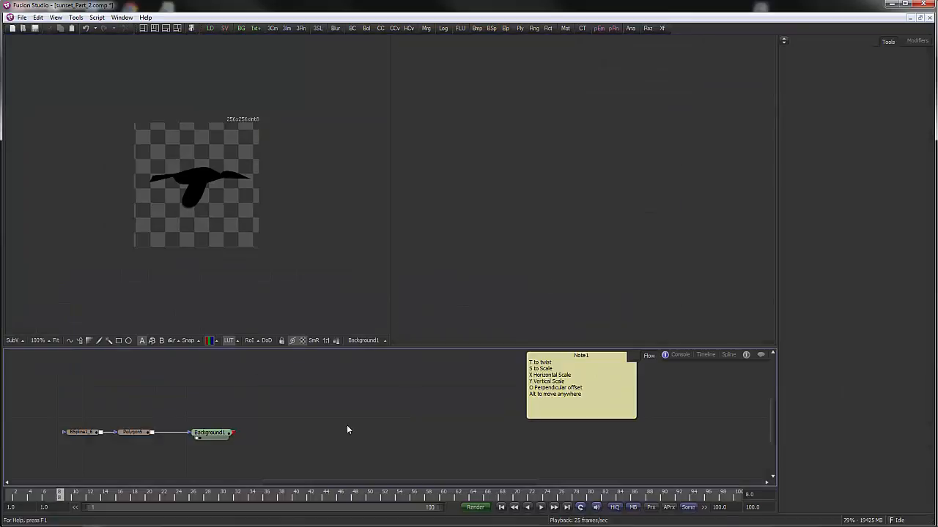
{"action": "left_click", "coordinate": [542, 508]}
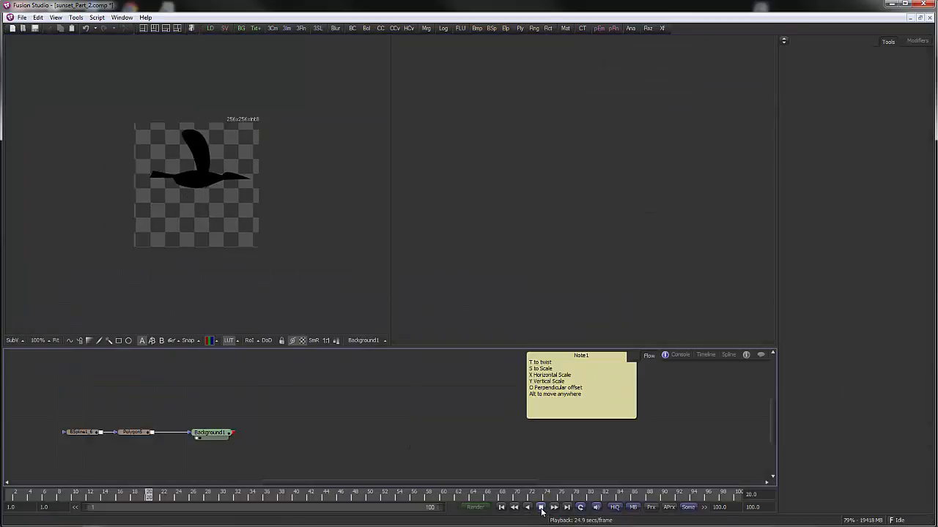
Add a pEmitter particle tool to the flow, in the empty area above the bird's Background1 node.
{"action": "left_click_drag", "start_coordinate": [343, 395], "coordinate": [397, 416]}
{"action": "scroll", "coordinate": [392, 398], "scroll_direction": "down", "scroll_amount": 3}
{"action": "scroll", "coordinate": [338, 388], "scroll_direction": "down", "scroll_amount": 1}
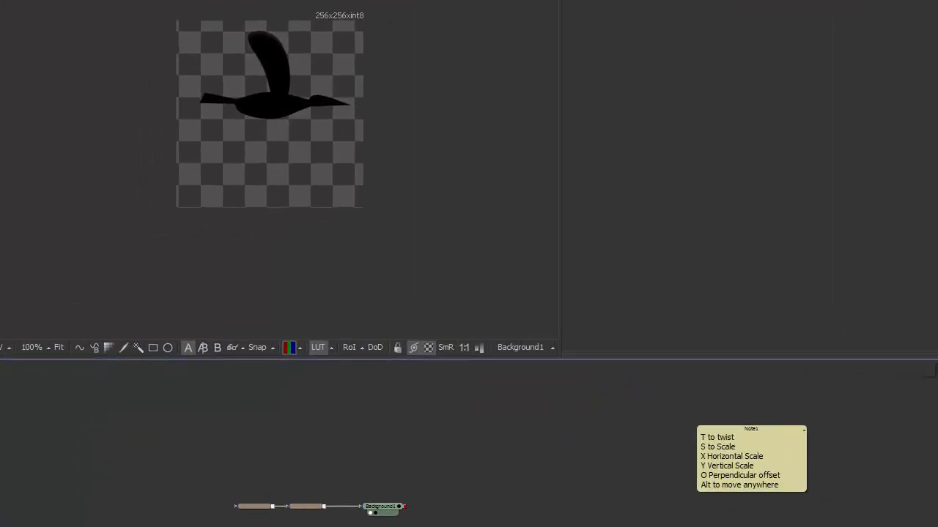
{"action": "right_click", "coordinate": [452, 397]}
{"action": "mouse_move", "coordinate": [503, 398]}
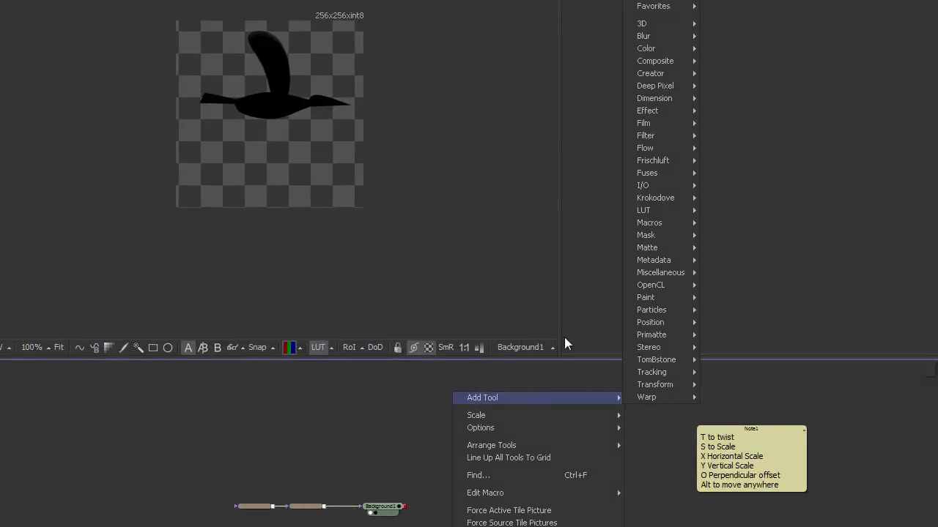
{"action": "mouse_move", "coordinate": [675, 309]}
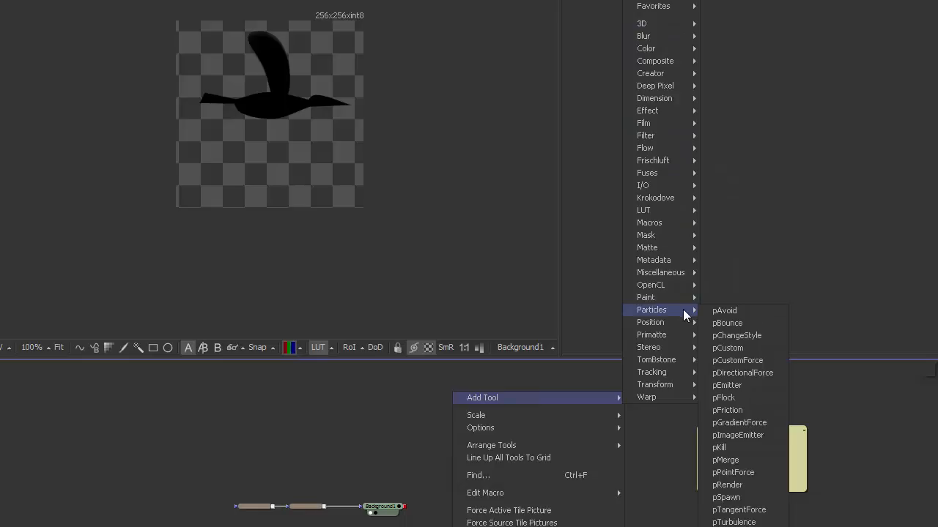
{"action": "left_click", "coordinate": [737, 385]}
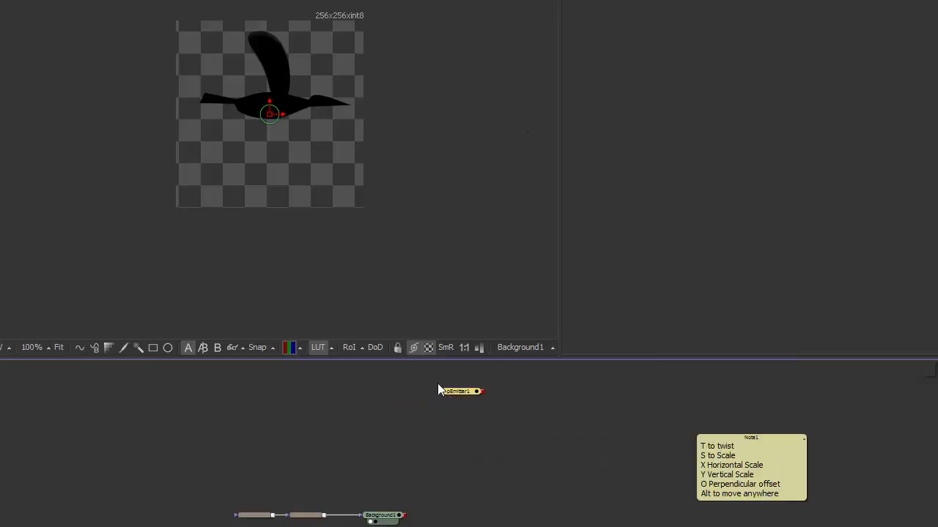
Add a pRender node fed by the particle emitter, placed farther along the flow, and display it in the viewer.
{"action": "left_click", "coordinate": [416, 394]}
{"action": "left_click", "coordinate": [469, 394]}
{"action": "right_click", "coordinate": [535, 390]}
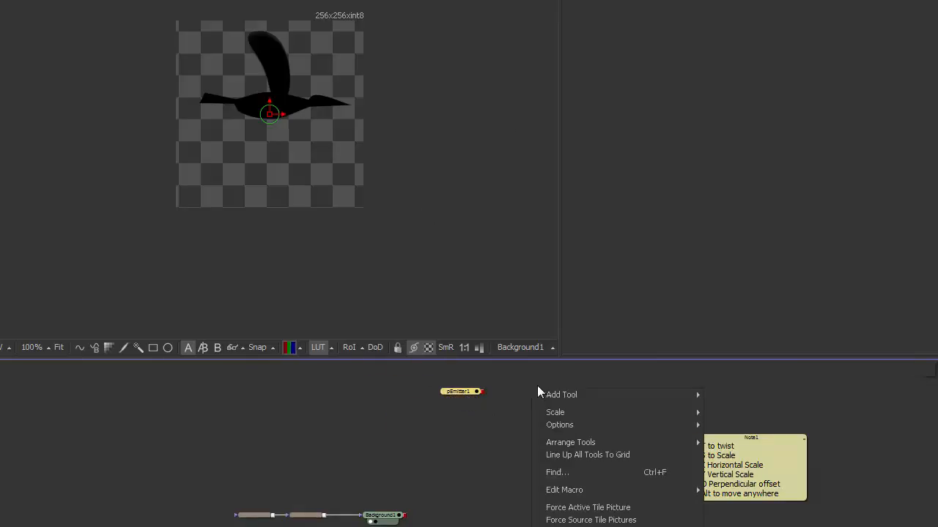
{"action": "mouse_move", "coordinate": [570, 396]}
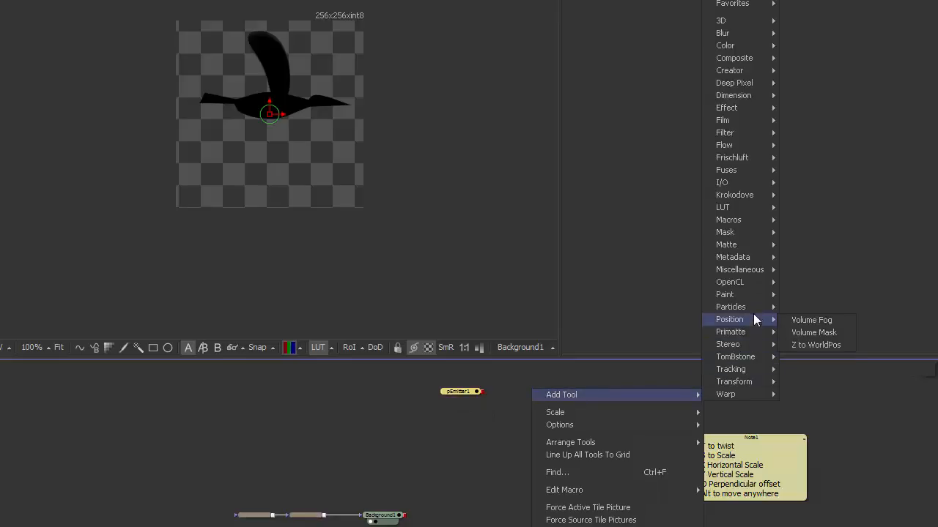
{"action": "mouse_move", "coordinate": [759, 309]}
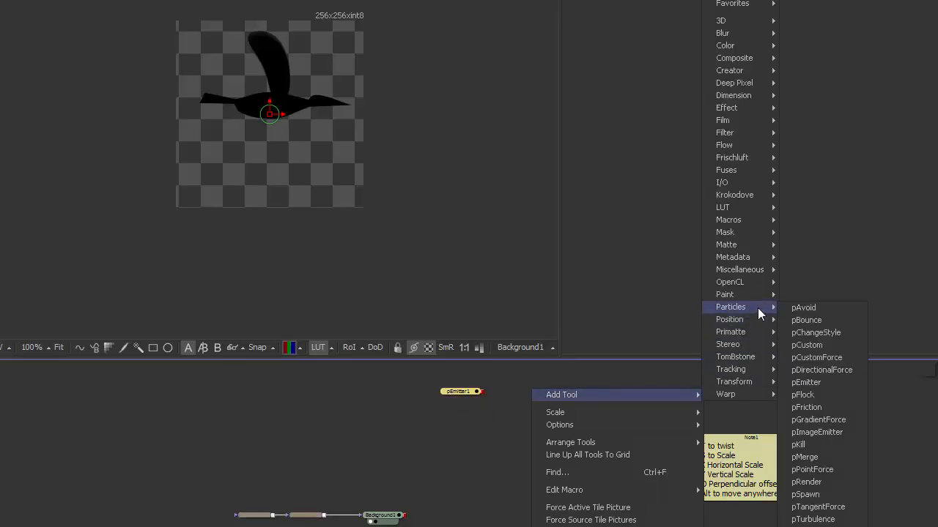
{"action": "left_click", "coordinate": [805, 482]}
{"action": "left_click_drag", "start_coordinate": [482, 392], "coordinate": [500, 224]}
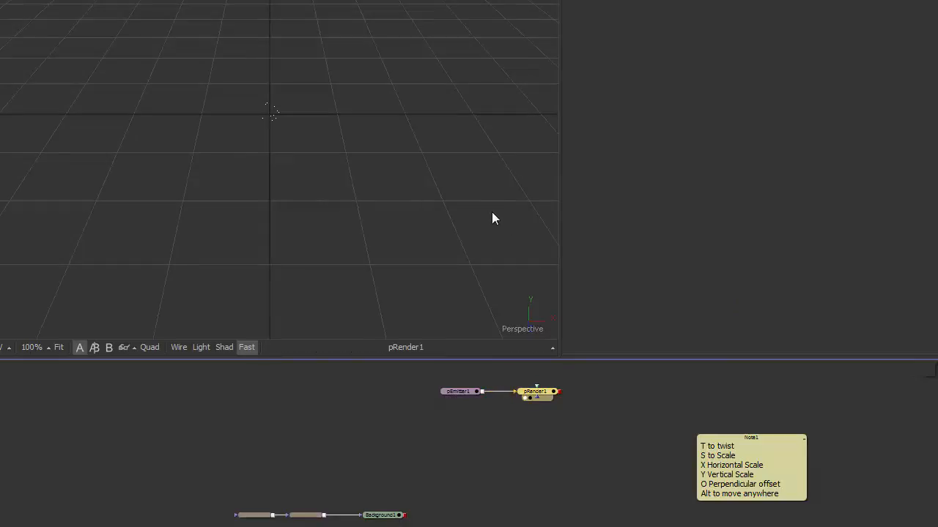
{"action": "left_click_drag", "start_coordinate": [534, 389], "coordinate": [587, 390]}
Change the pRender node's output mode from 3D to 2D.
{"action": "left_click_drag", "start_coordinate": [455, 186], "coordinate": [382, 176]}
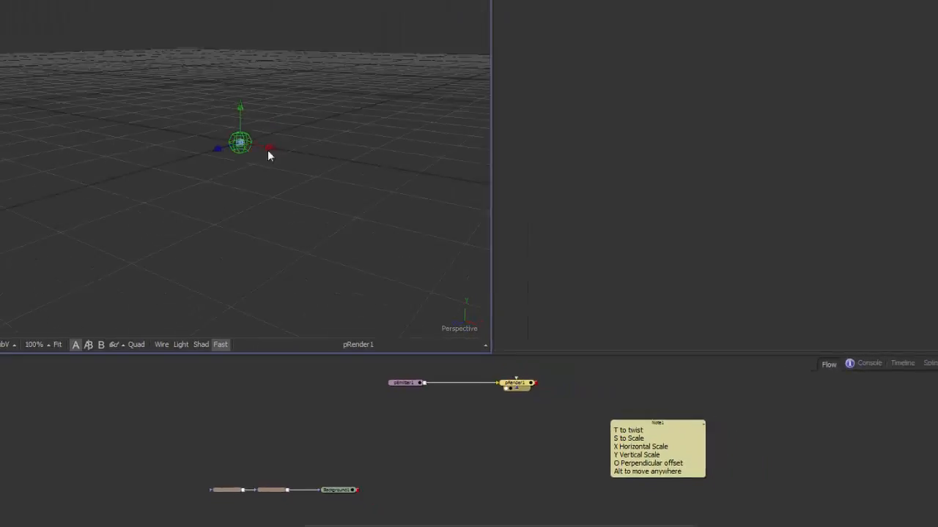
{"action": "left_click_drag", "start_coordinate": [282, 224], "coordinate": [596, 212]}
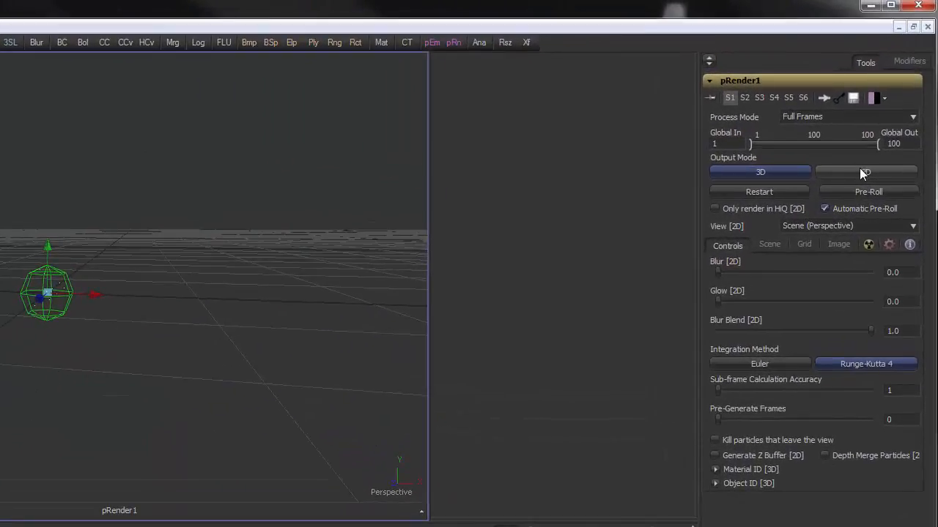
{"action": "left_click", "coordinate": [859, 170]}
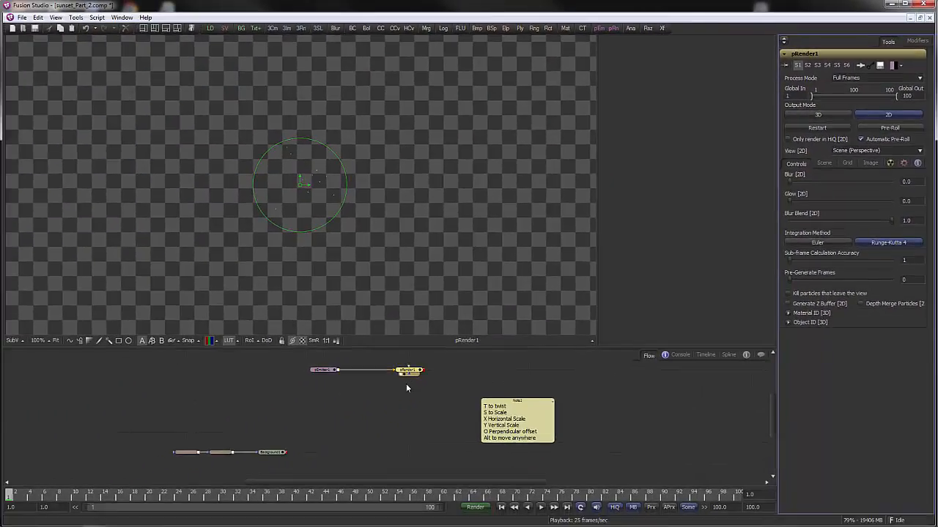
{"action": "scroll", "coordinate": [363, 284], "scroll_direction": "down", "scroll_amount": 4}
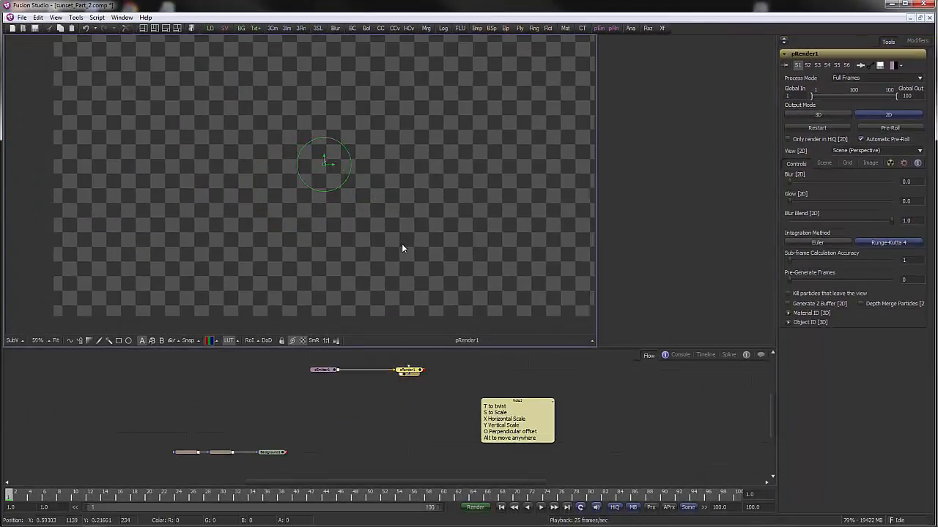
{"action": "scroll", "coordinate": [419, 259], "scroll_direction": "up", "scroll_amount": 1}
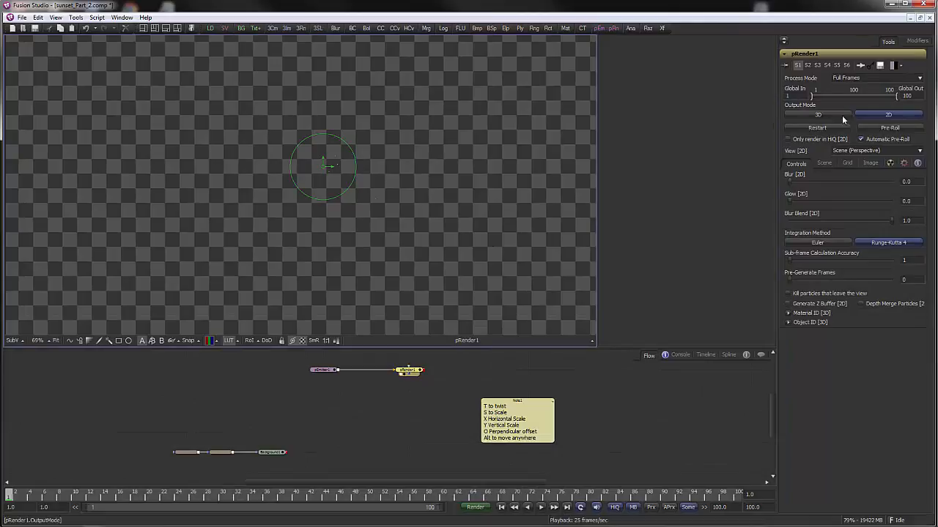
{"action": "scroll", "coordinate": [410, 290], "scroll_direction": "up", "scroll_amount": 3}
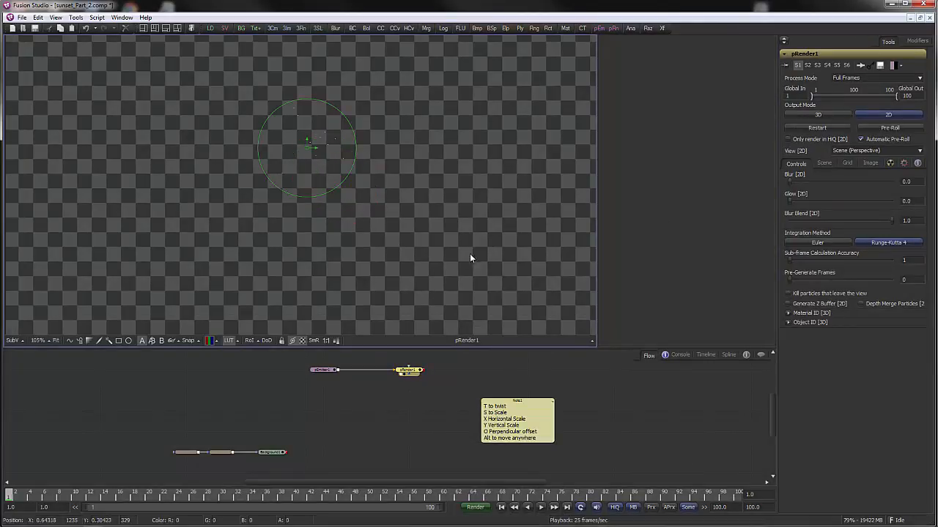
{"action": "scroll", "coordinate": [505, 238], "scroll_direction": "down", "scroll_amount": 4}
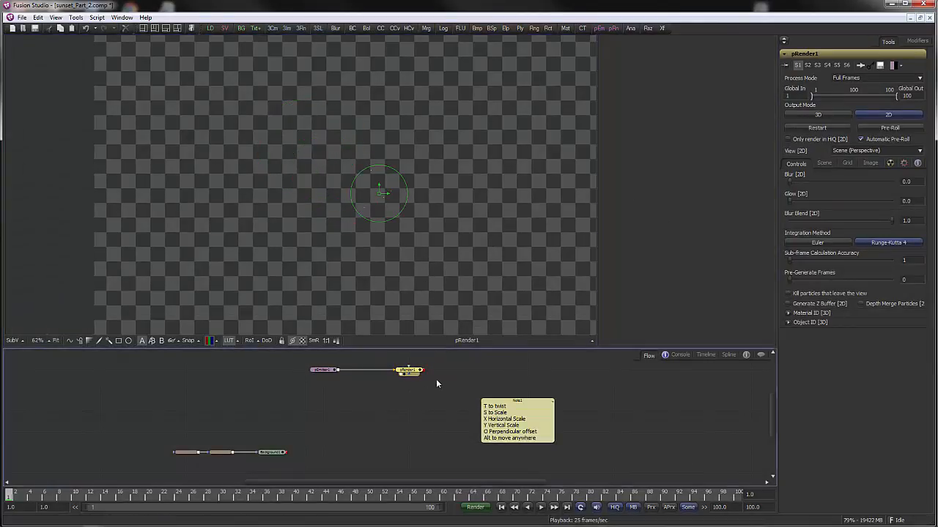
Look over the emitter's velocity controls and sets, and set its particle style to NGon.
{"action": "left_click", "coordinate": [326, 370]}
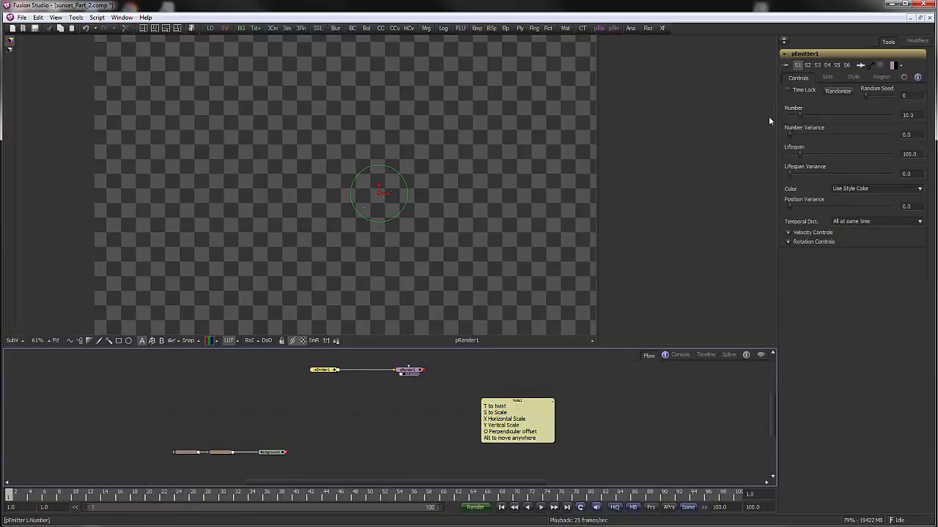
{"action": "left_click", "coordinate": [788, 233]}
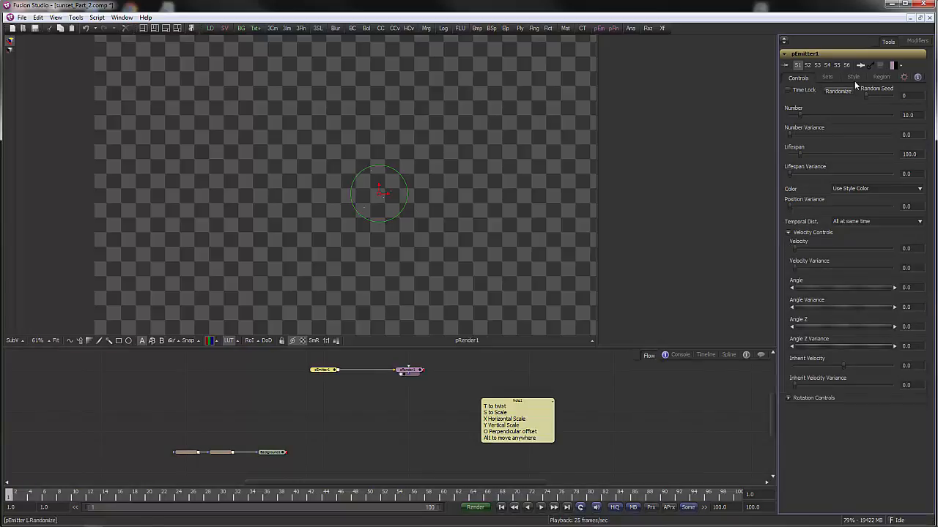
{"action": "left_click", "coordinate": [828, 78]}
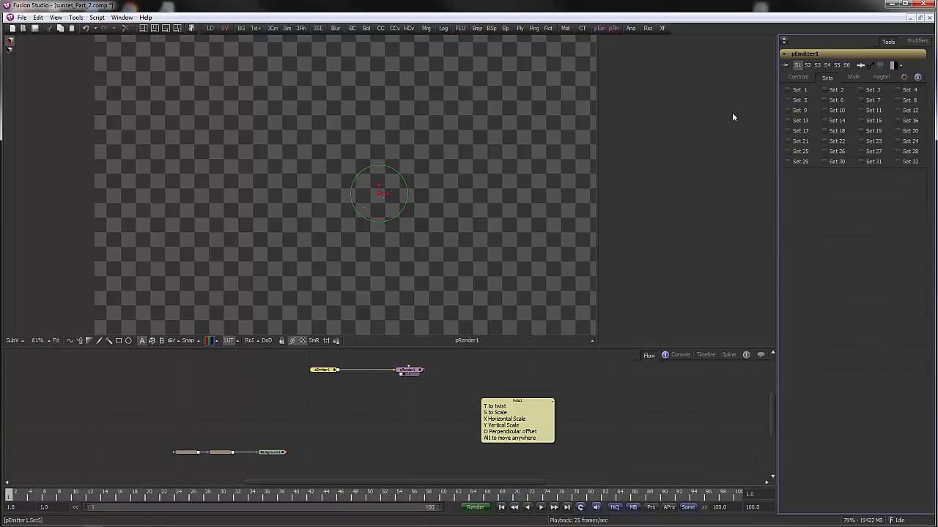
{"action": "left_click", "coordinate": [854, 77]}
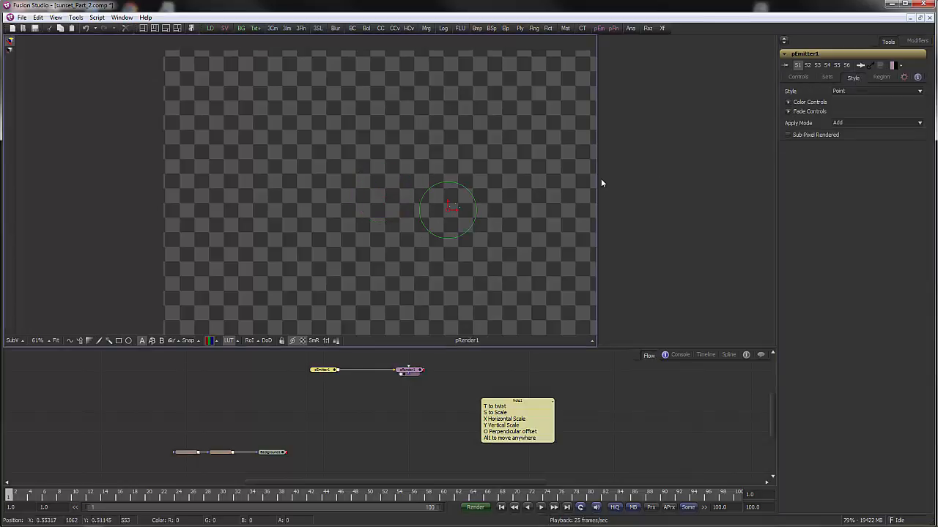
{"action": "left_click", "coordinate": [887, 91]}
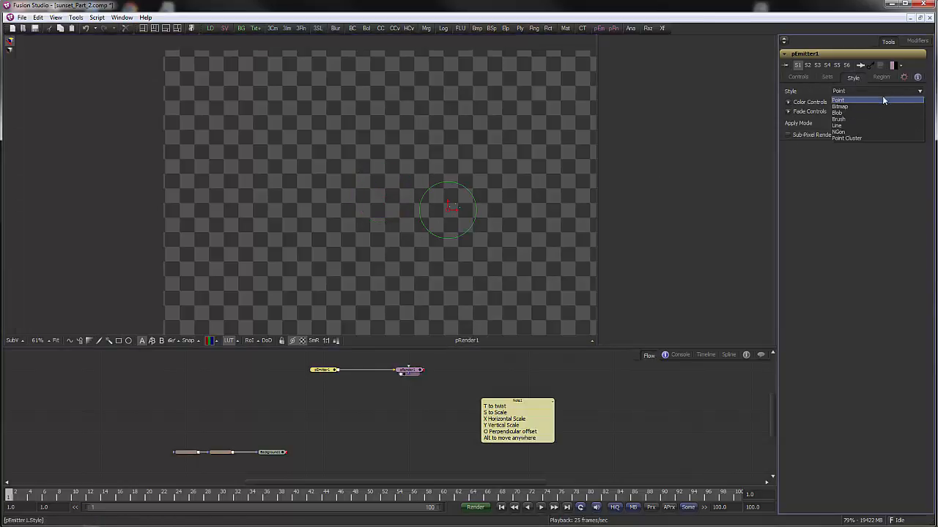
{"action": "left_click", "coordinate": [867, 132]}
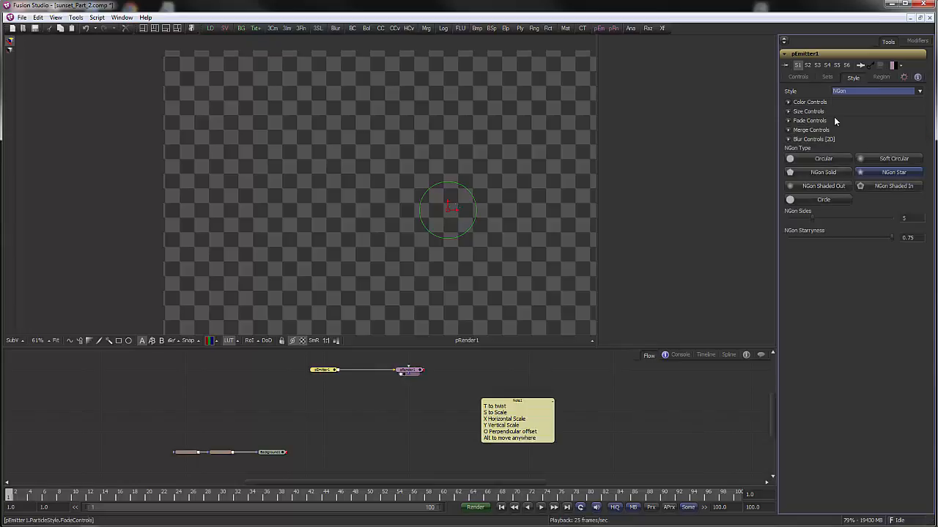
Expand the emitter's size controls and set the NGon particle size to 1.0.
{"action": "left_click", "coordinate": [790, 111]}
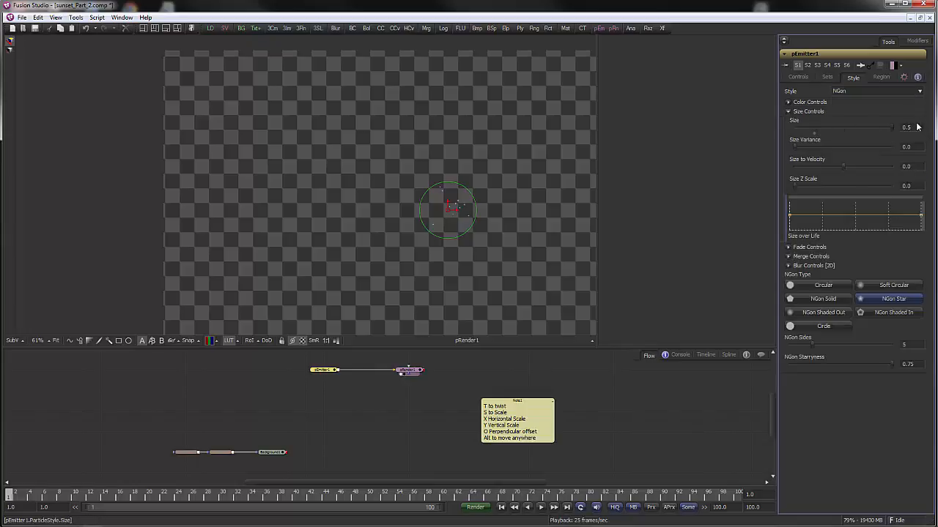
{"action": "scroll", "coordinate": [505, 249], "scroll_direction": "up", "scroll_amount": 5}
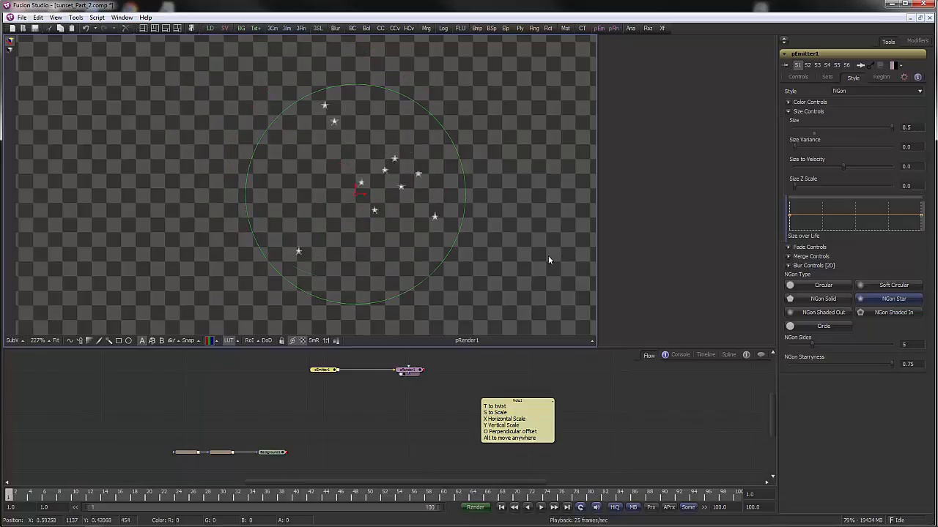
{"action": "left_click", "coordinate": [906, 127]}
{"action": "type", "text": "1"}
{"action": "key", "text": "Tab"}
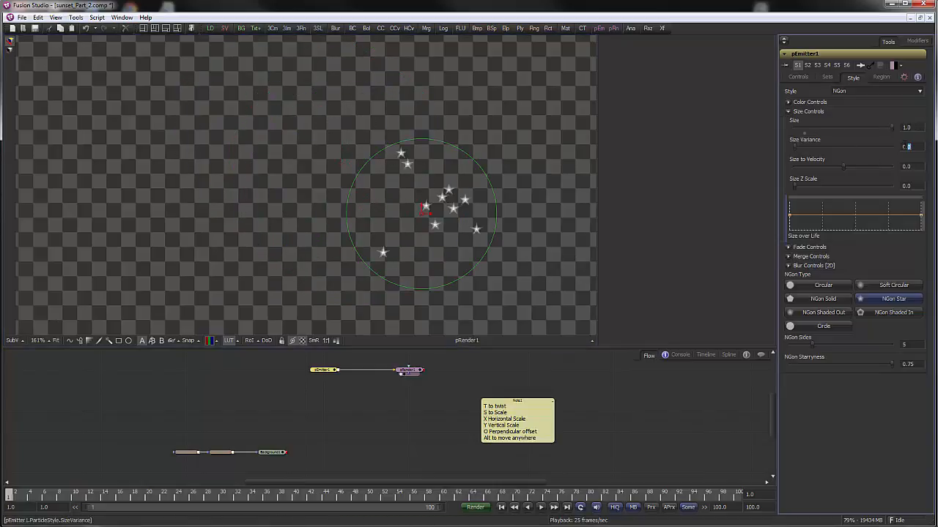
Try the Circular, Solid and Shaded NGon types for the particles and settle on Soft Circular.
{"action": "left_click", "coordinate": [821, 286]}
{"action": "left_click", "coordinate": [822, 298]}
{"action": "left_click", "coordinate": [820, 313]}
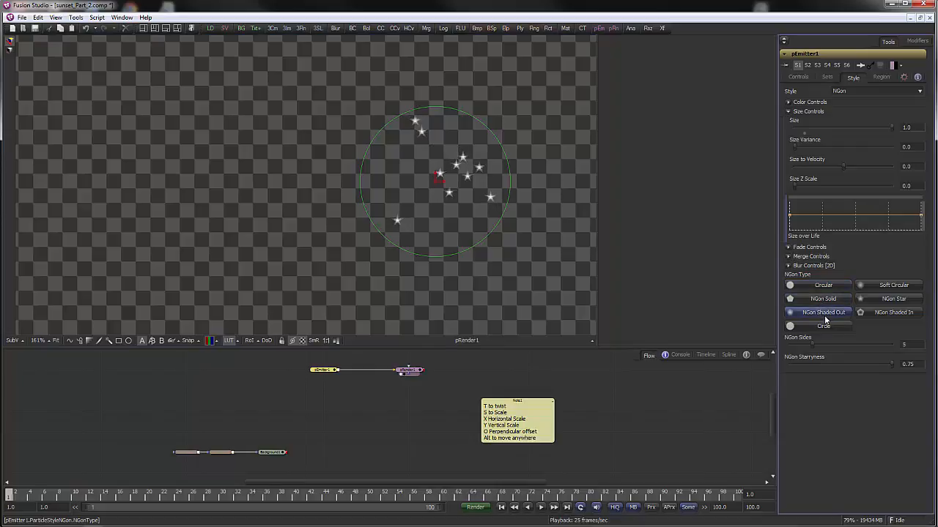
{"action": "left_click", "coordinate": [892, 312]}
{"action": "left_click", "coordinate": [892, 285]}
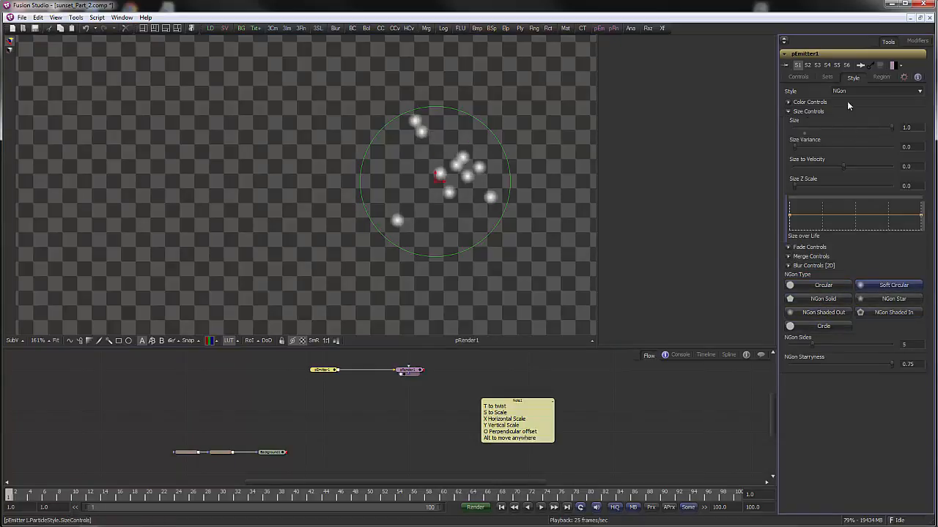
{"action": "left_click_drag", "start_coordinate": [349, 418], "coordinate": [395, 424]}
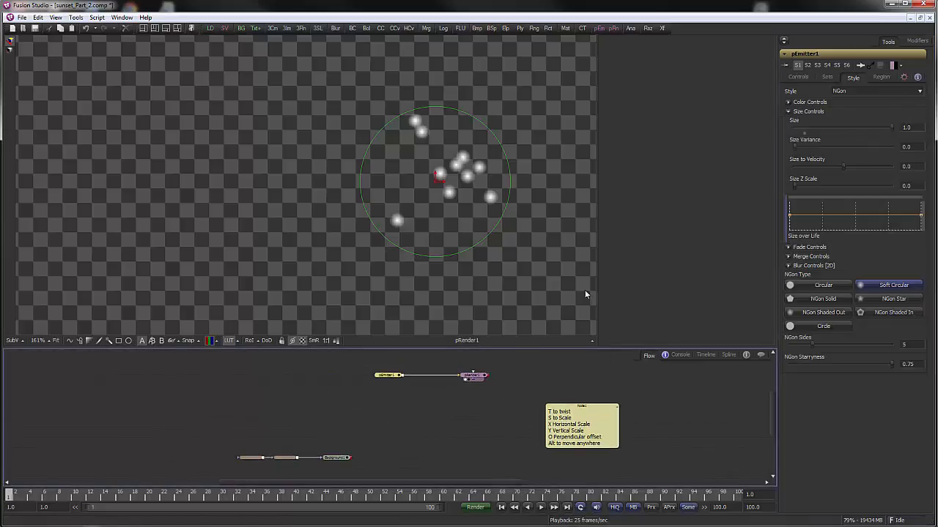
{"action": "left_click", "coordinate": [921, 93]}
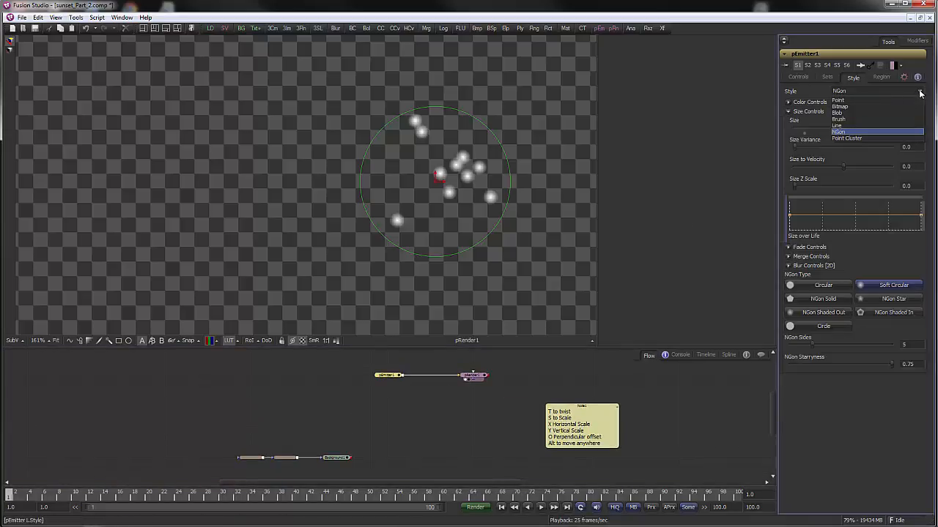
{"action": "left_click", "coordinate": [842, 132]}
Enlarge the emitter's spherical emission region to a size of about 0.295.
{"action": "scroll", "coordinate": [408, 300], "scroll_direction": "down", "scroll_amount": 3}
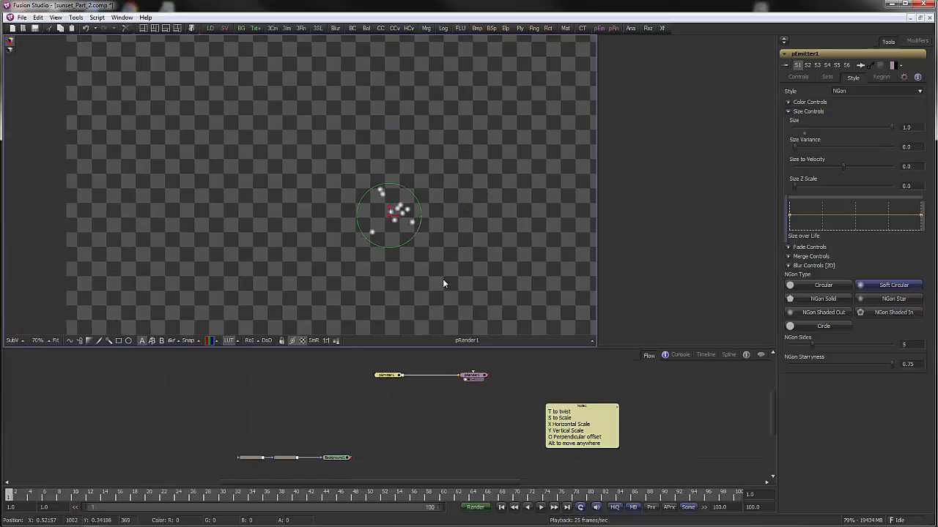
{"action": "left_click", "coordinate": [881, 78]}
{"action": "scroll", "coordinate": [488, 202], "scroll_direction": "down", "scroll_amount": 1}
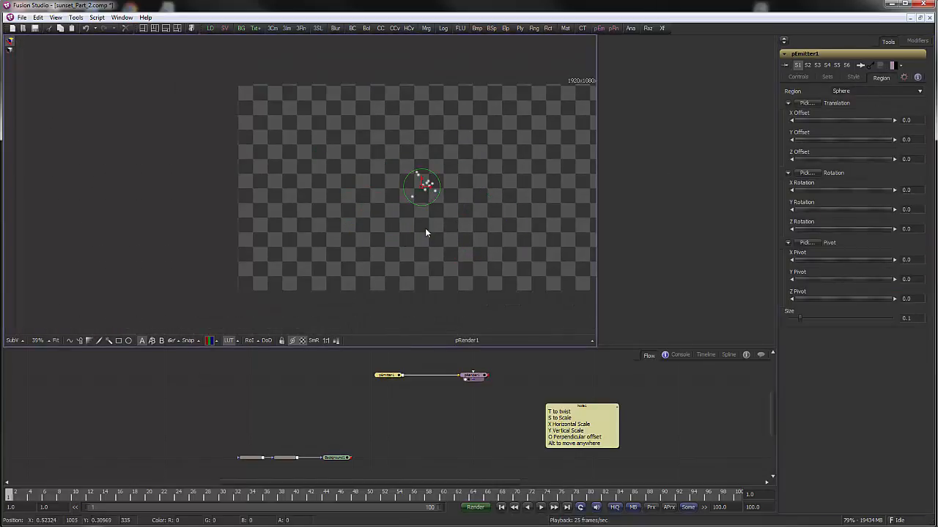
{"action": "scroll", "coordinate": [438, 254], "scroll_direction": "up", "scroll_amount": 1}
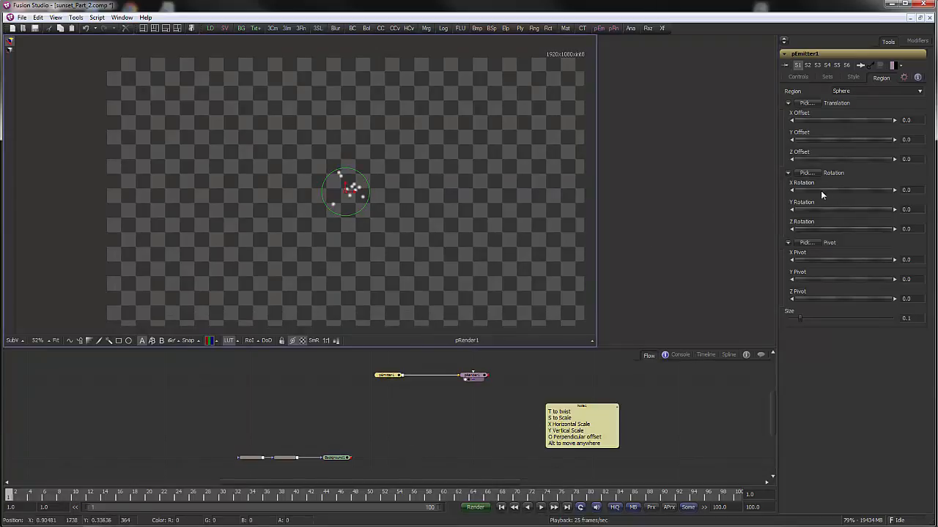
{"action": "left_click_drag", "start_coordinate": [799, 317], "coordinate": [819, 318]}
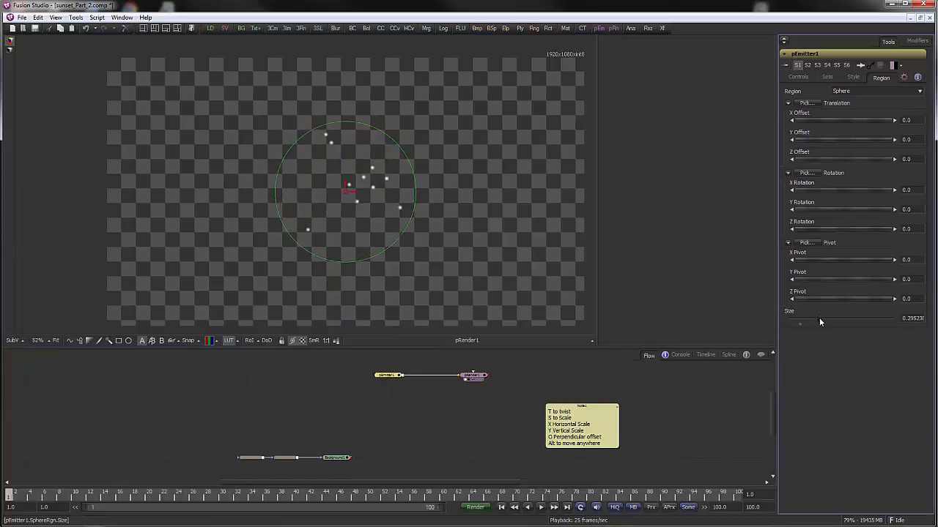
Change the emitter's emission region to Rectangle and widen it to a width of about 0.286.
{"action": "left_click", "coordinate": [902, 91]}
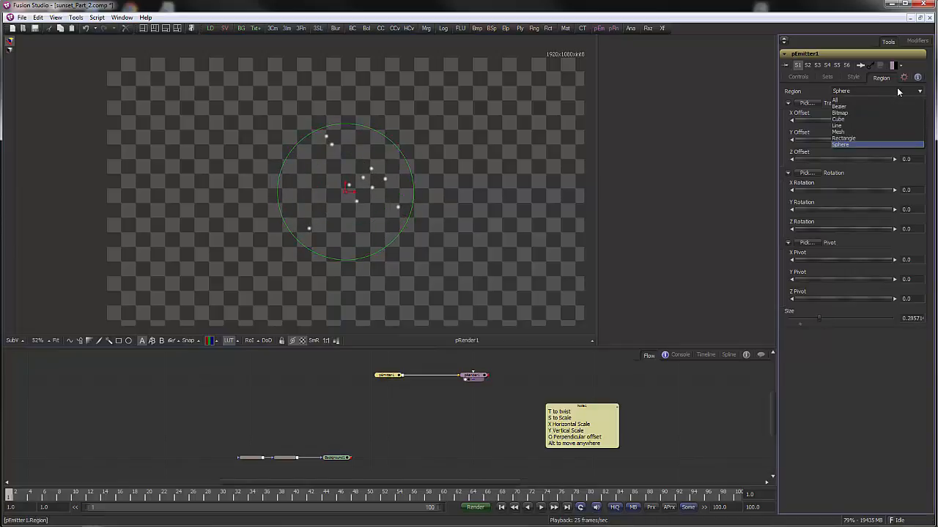
{"action": "left_click", "coordinate": [848, 137]}
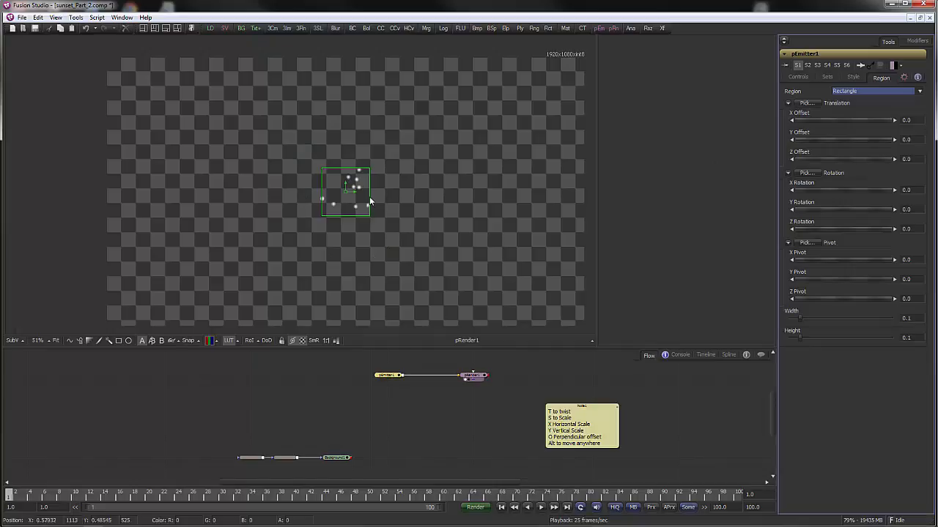
{"action": "left_click", "coordinate": [389, 199]}
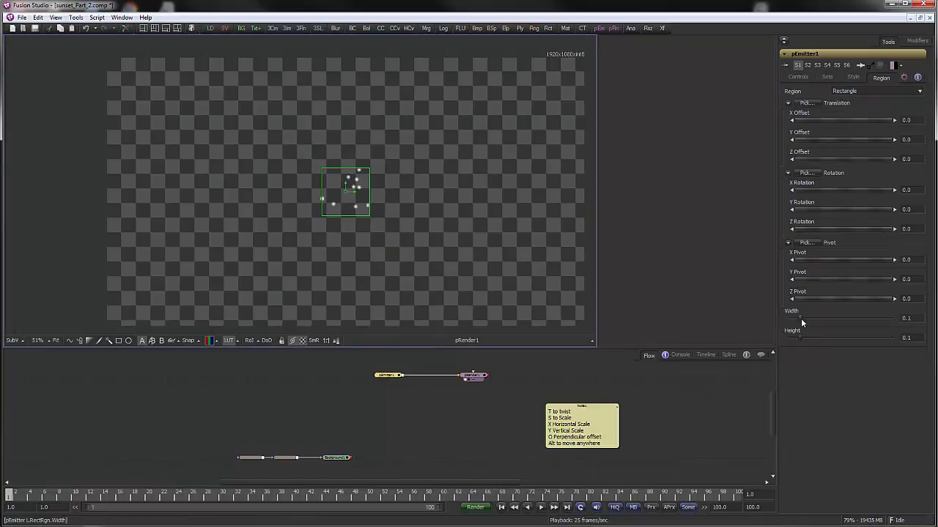
{"action": "left_click_drag", "start_coordinate": [800, 318], "coordinate": [819, 318]}
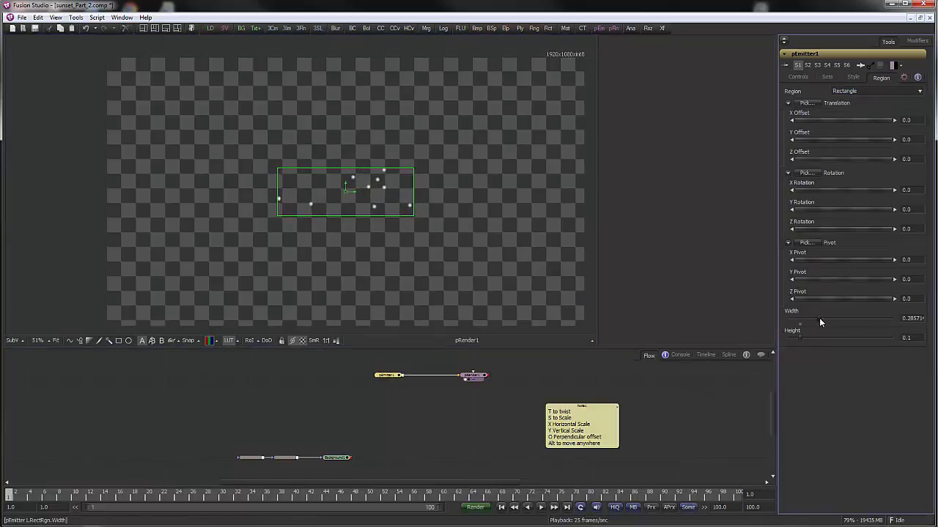
Play the particle animation several times to examine the continuous emission, and return to the first frame.
{"action": "left_click", "coordinate": [540, 508]}
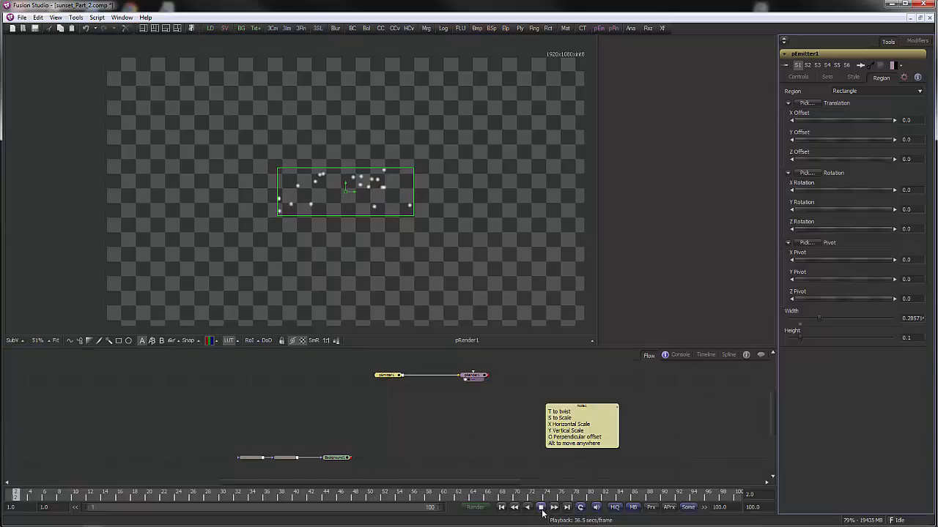
{"action": "left_click", "coordinate": [501, 509]}
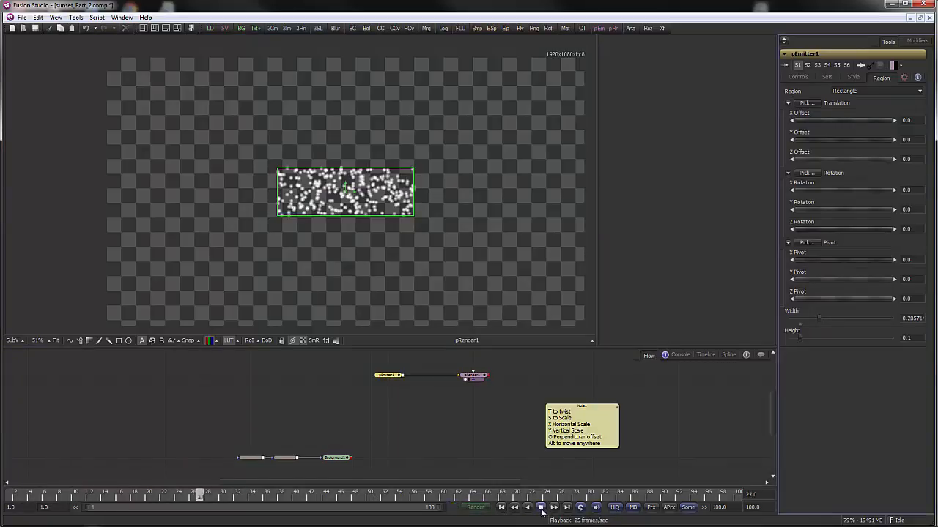
{"action": "left_click", "coordinate": [514, 508]}
{"action": "left_click", "coordinate": [540, 508]}
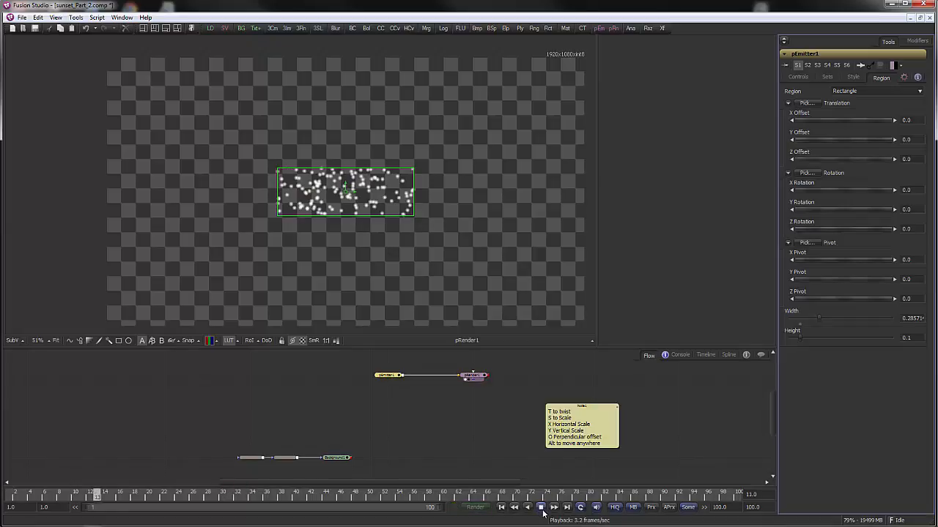
{"action": "left_click", "coordinate": [514, 509]}
{"action": "left_click", "coordinate": [540, 508]}
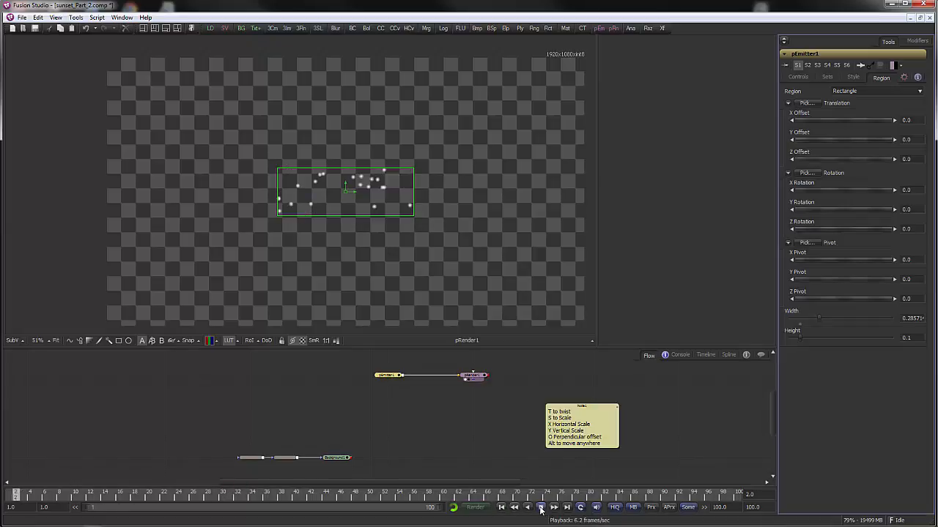
{"action": "left_click", "coordinate": [501, 509]}
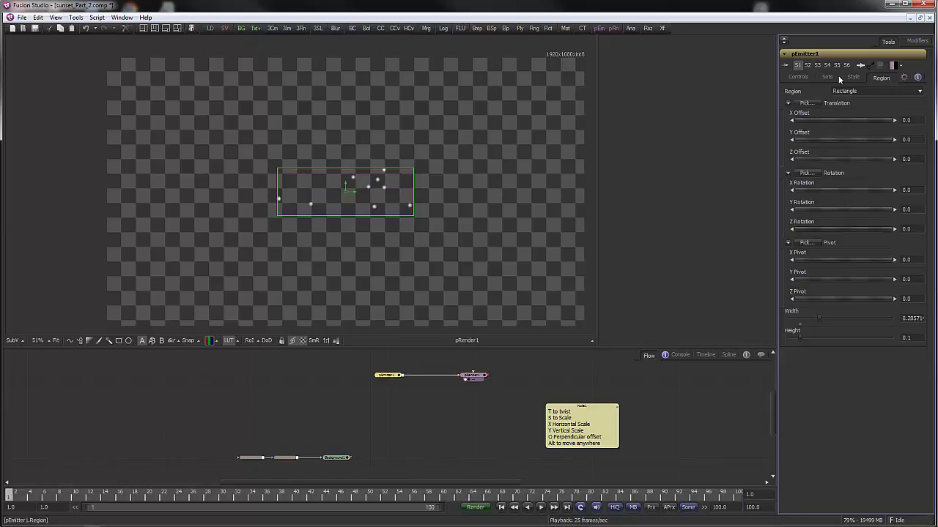
Animate the emitter's Number with a keyframe of 10 at frame 1 and 0 at frame 2.
{"action": "left_click", "coordinate": [798, 77]}
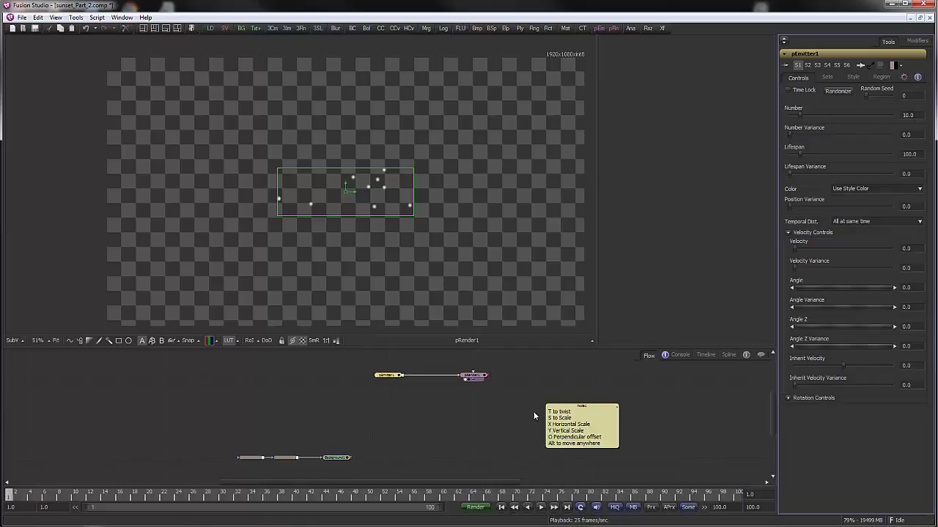
{"action": "right_click", "coordinate": [823, 110]}
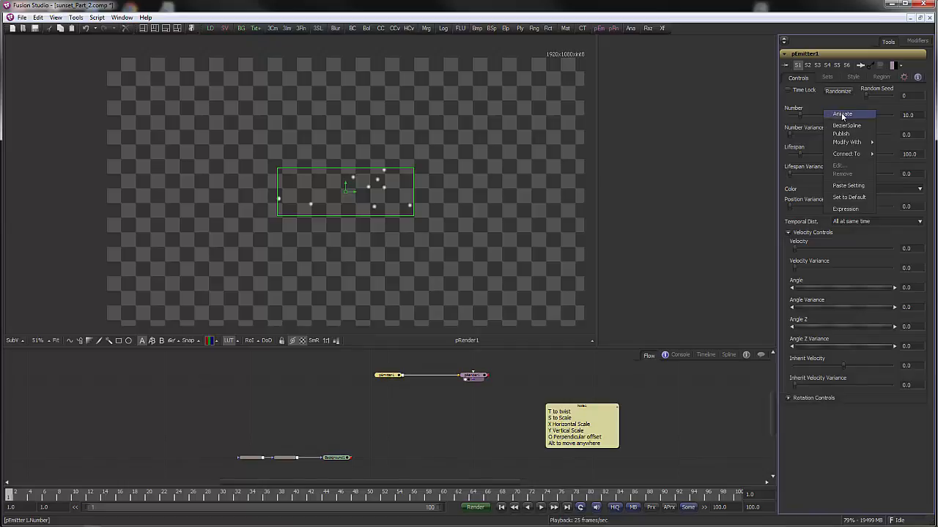
{"action": "left_click", "coordinate": [843, 115]}
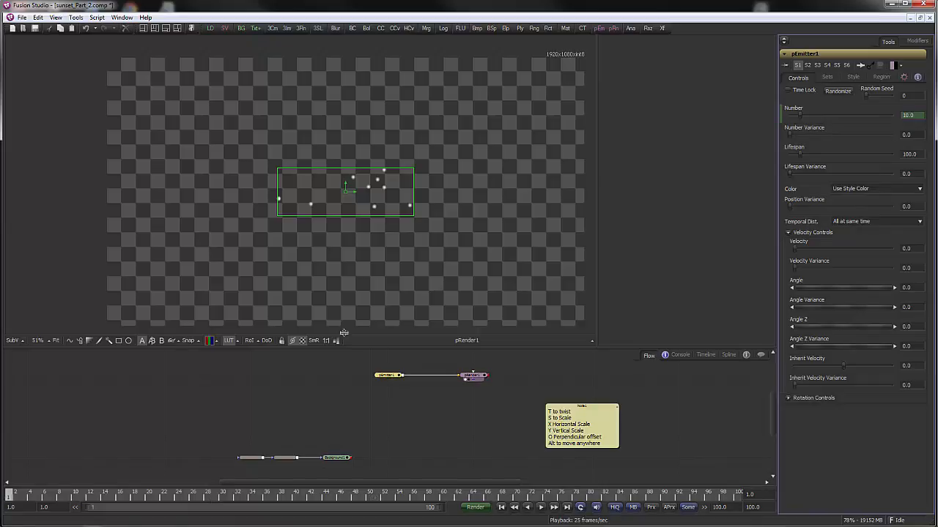
{"action": "left_click", "coordinate": [23, 497]}
{"action": "left_click", "coordinate": [16, 497]}
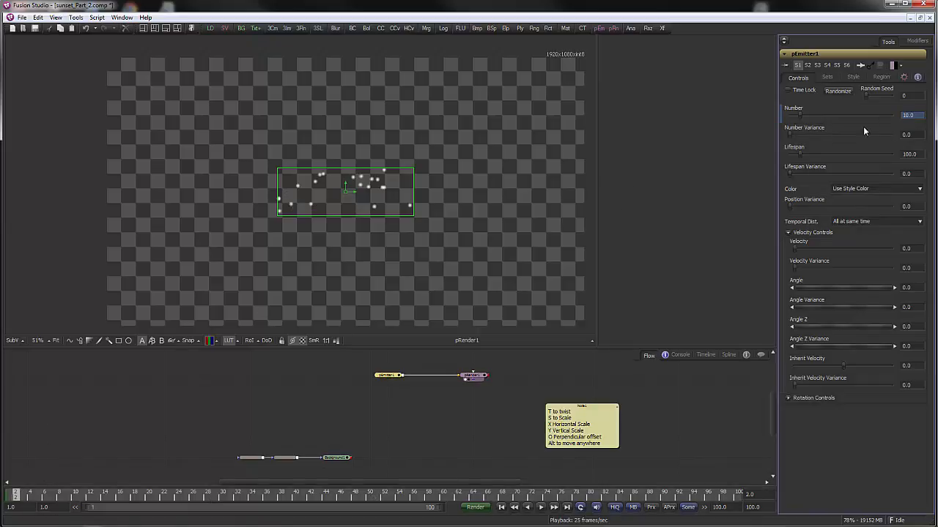
{"action": "left_click_drag", "start_coordinate": [798, 114], "coordinate": [788, 114]}
Play back the animation to check the one-time particle burst, and return to the first frame.
{"action": "left_click", "coordinate": [542, 508]}
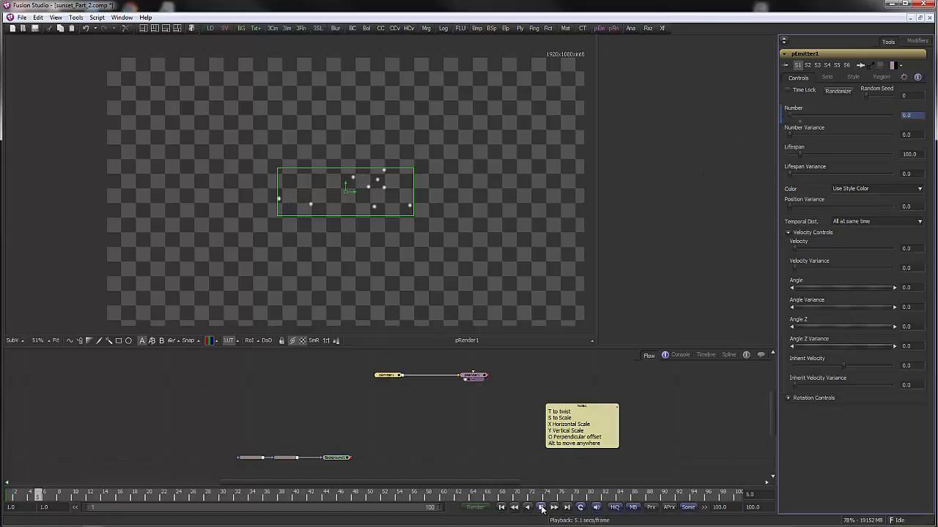
{"action": "left_click", "coordinate": [541, 508]}
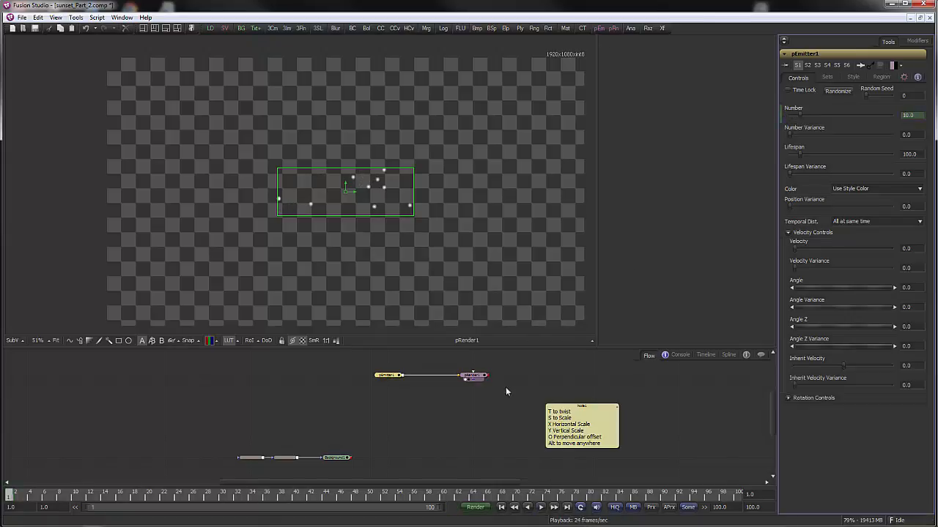
{"action": "left_click", "coordinate": [501, 507]}
{"action": "left_click", "coordinate": [542, 508]}
{"action": "left_click", "coordinate": [541, 507]}
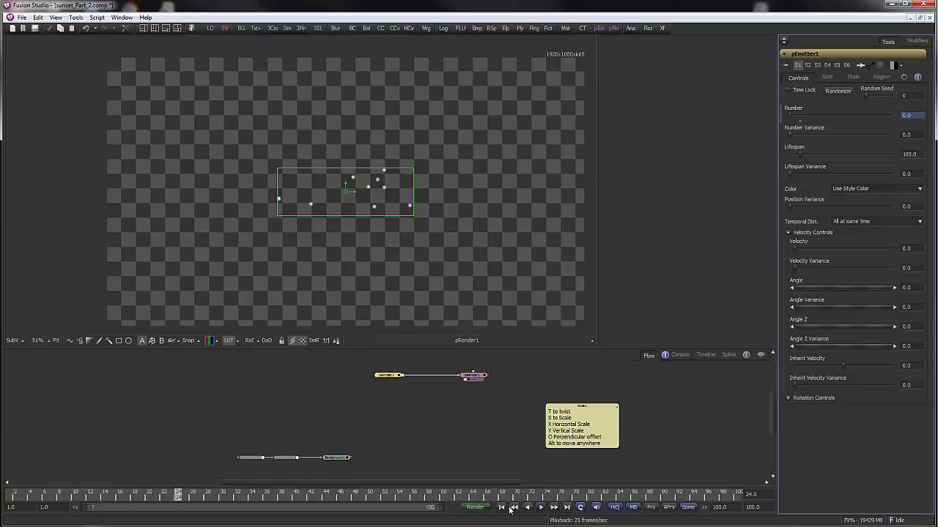
{"action": "left_click", "coordinate": [502, 508]}
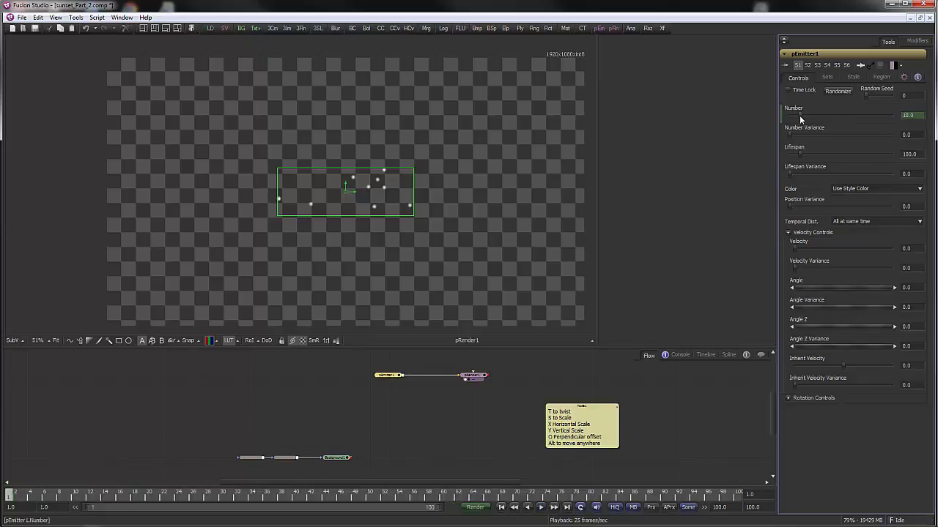
Raise the emitter's Number at frame 1 to about 19 and scrub forward a few frames.
{"action": "left_click_drag", "start_coordinate": [802, 115], "coordinate": [810, 116]}
{"action": "scroll", "coordinate": [464, 286], "scroll_direction": "up", "scroll_amount": 3}
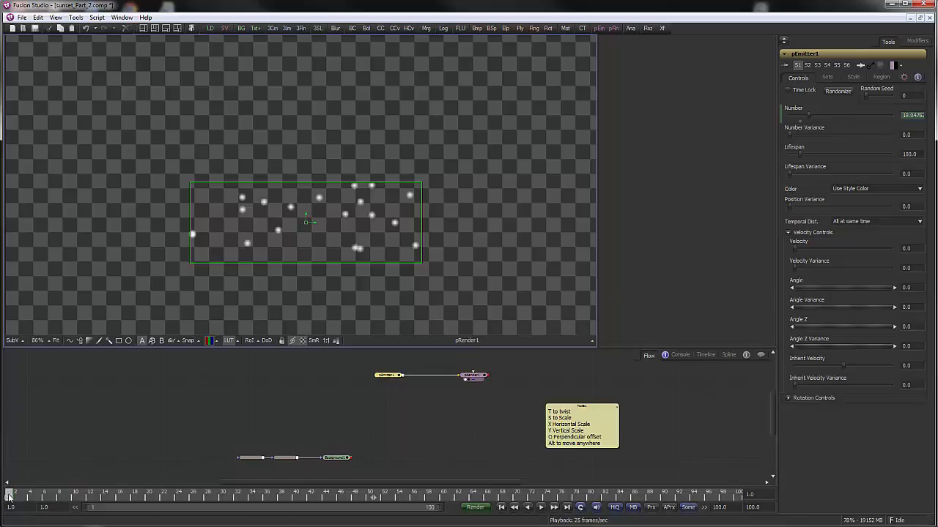
{"action": "left_click_drag", "start_coordinate": [9, 497], "coordinate": [60, 497]}
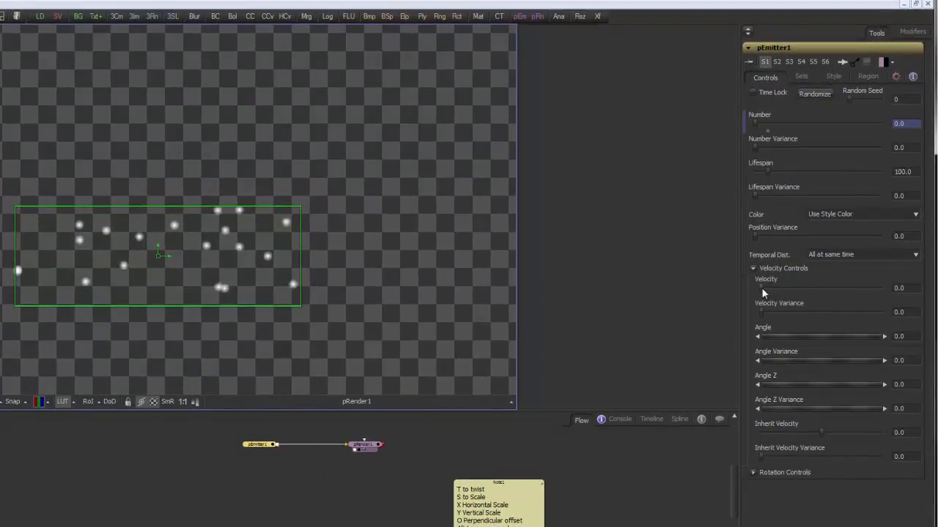
Try a particle velocity of 0.34 and a different angle, reduce the velocity to 0.13 and play back the motion.
{"action": "left_click_drag", "start_coordinate": [761, 287], "coordinate": [804, 288]}
{"action": "scroll", "coordinate": [410, 301], "scroll_direction": "down", "scroll_amount": 3}
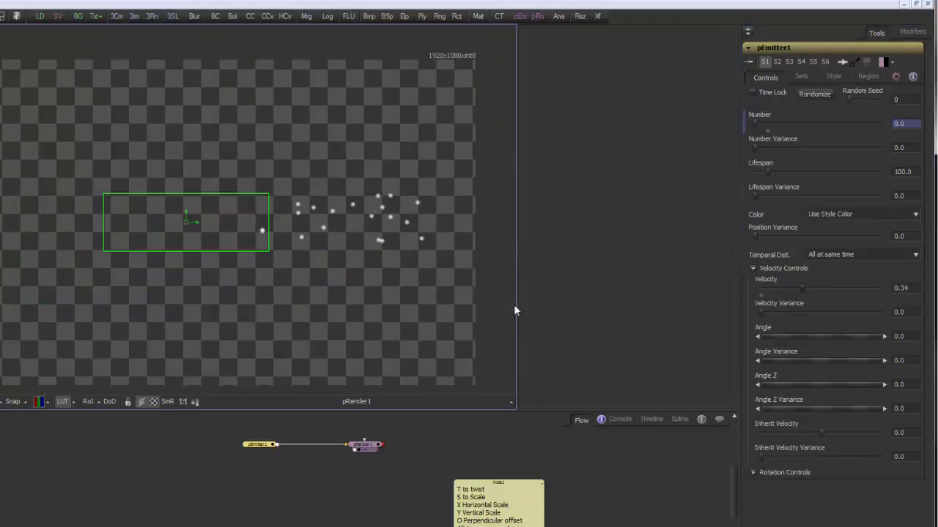
{"action": "left_click_drag", "start_coordinate": [783, 336], "coordinate": [821, 342]}
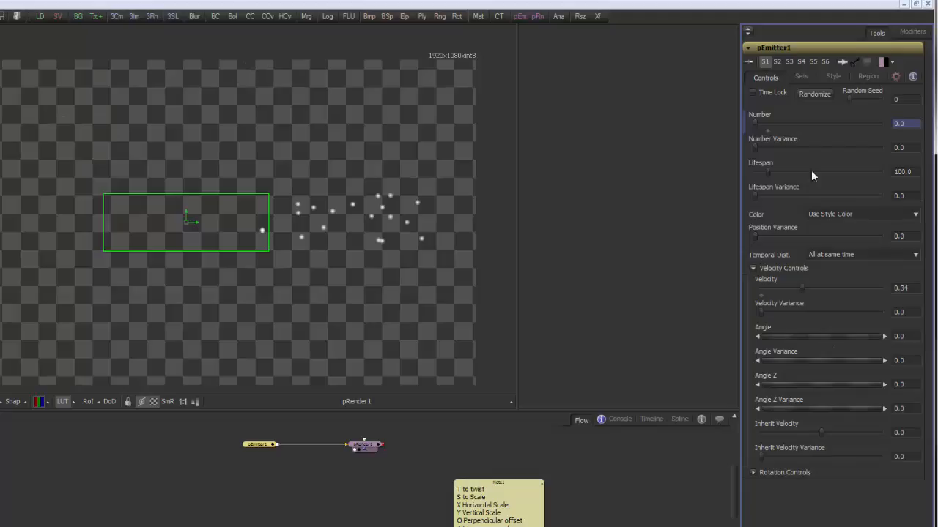
{"action": "left_click_drag", "start_coordinate": [806, 288], "coordinate": [781, 287]}
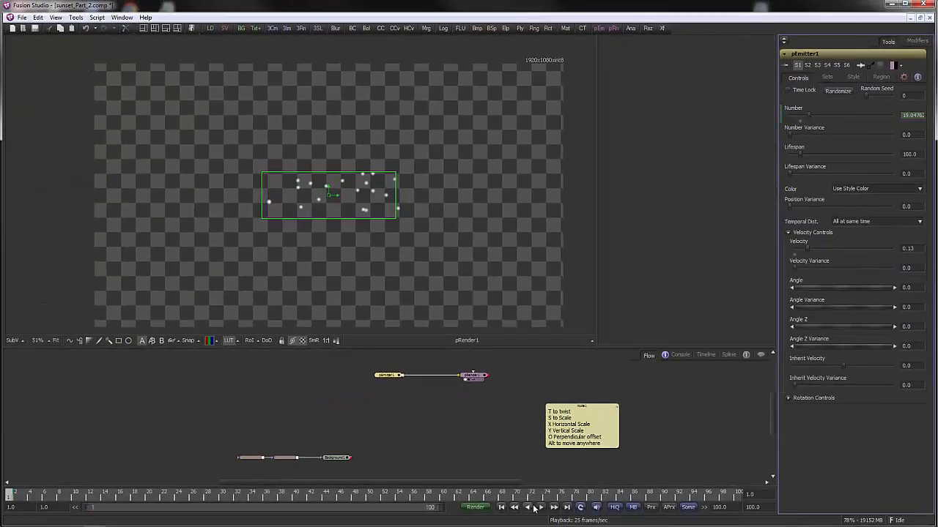
{"action": "left_click", "coordinate": [542, 507]}
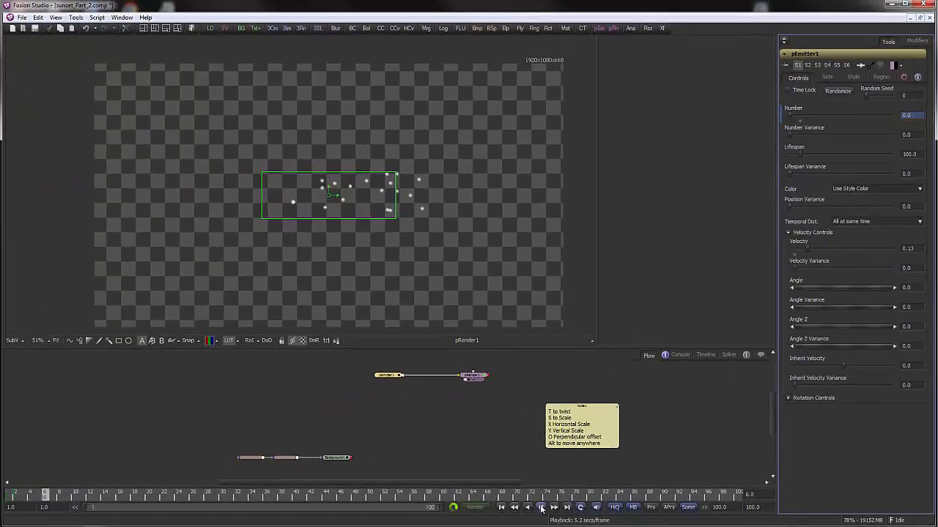
{"action": "left_click", "coordinate": [544, 507]}
{"action": "left_click", "coordinate": [502, 507]}
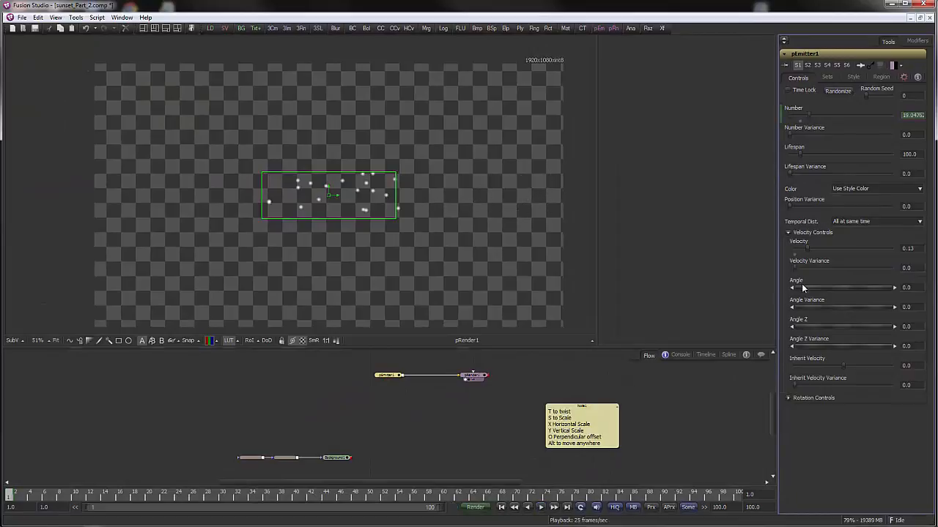
Try a velocity variance of 0.255 during playback, and settle on a velocity of 0.03 with a variance of 0.01.
{"action": "left_click_drag", "start_coordinate": [803, 271], "coordinate": [820, 271]}
{"action": "left_click", "coordinate": [541, 509]}
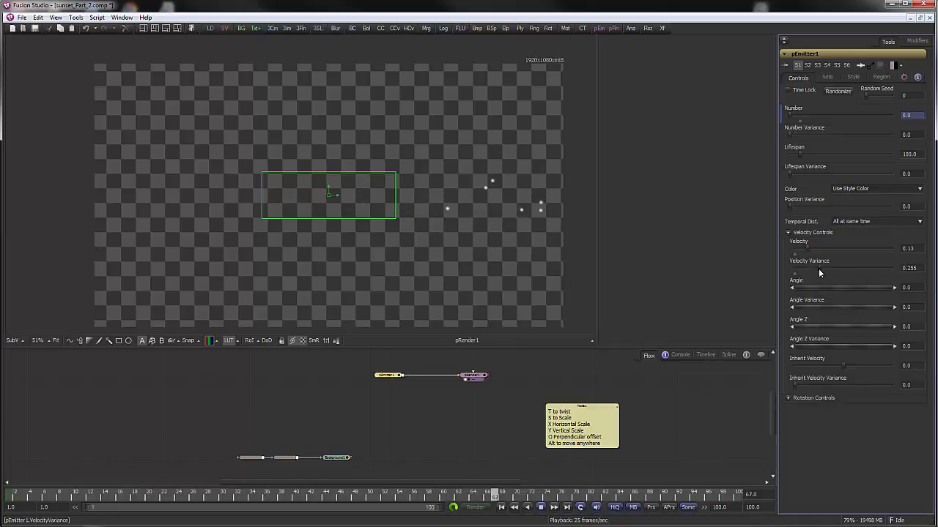
{"action": "left_click_drag", "start_coordinate": [818, 268], "coordinate": [804, 251]}
{"action": "left_click", "coordinate": [540, 507]}
{"action": "left_click", "coordinate": [506, 507]}
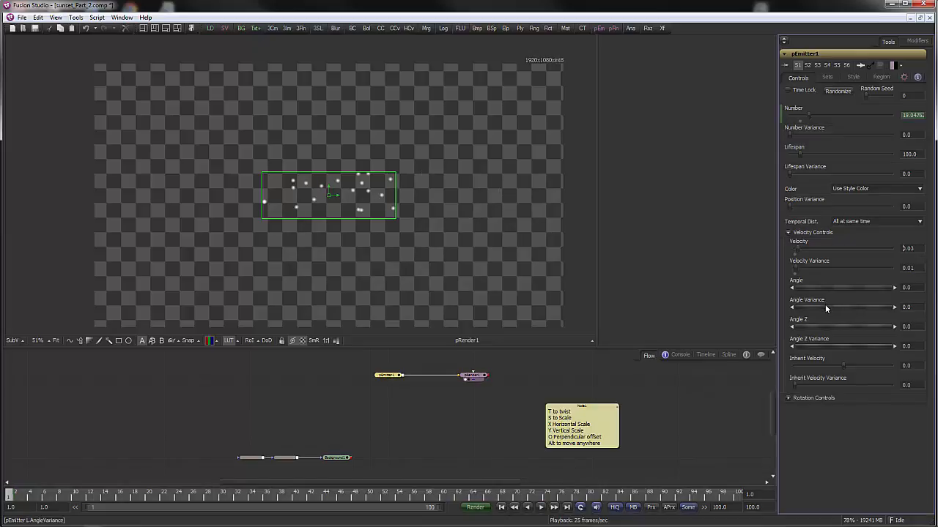
Set the emitter's angle variance to about 1.82 and play back the particles' drift.
{"action": "left_click", "coordinate": [825, 307]}
{"action": "left_click", "coordinate": [541, 506]}
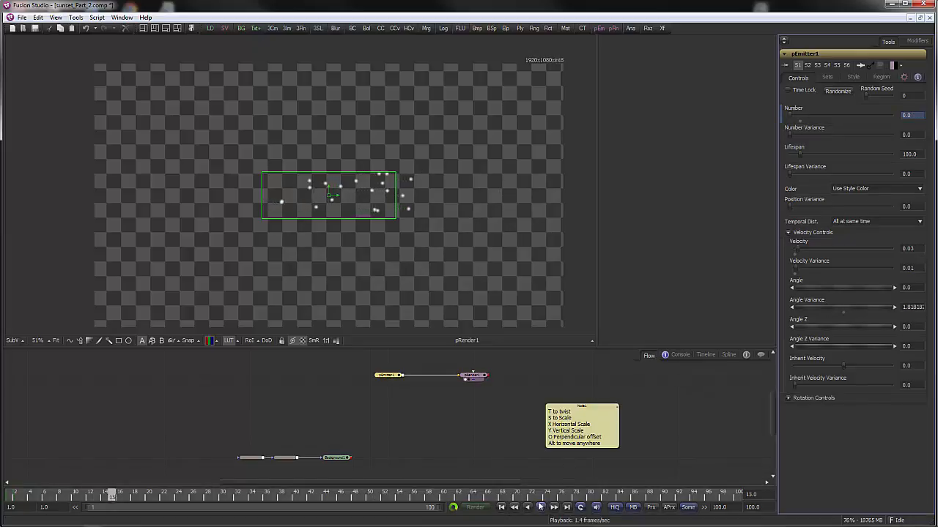
{"action": "left_click_drag", "start_coordinate": [818, 309], "coordinate": [824, 305]}
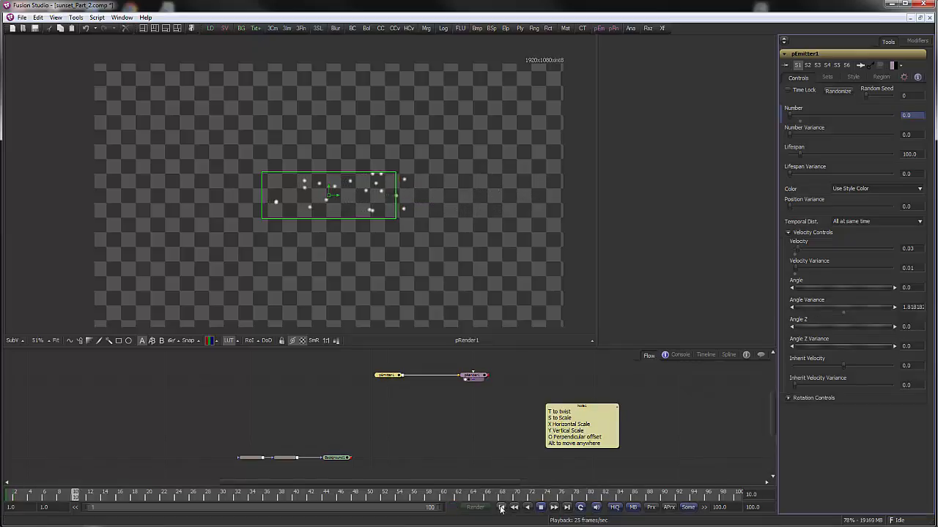
{"action": "left_click", "coordinate": [539, 507]}
{"action": "left_click", "coordinate": [501, 507]}
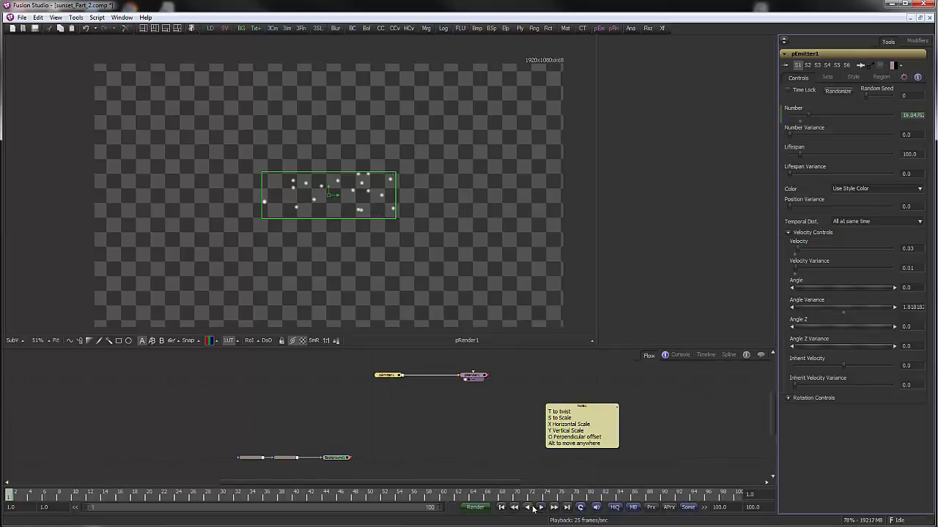
{"action": "left_click", "coordinate": [540, 507]}
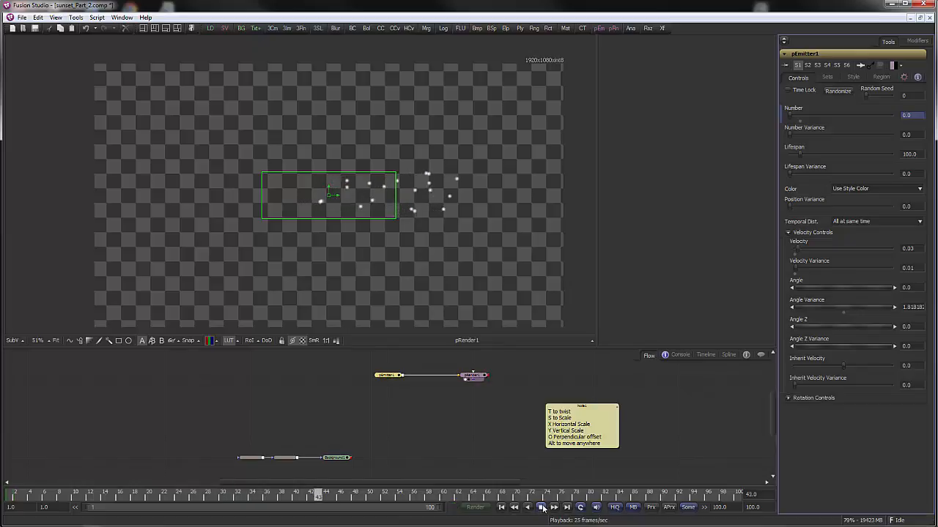
{"action": "left_click", "coordinate": [541, 508]}
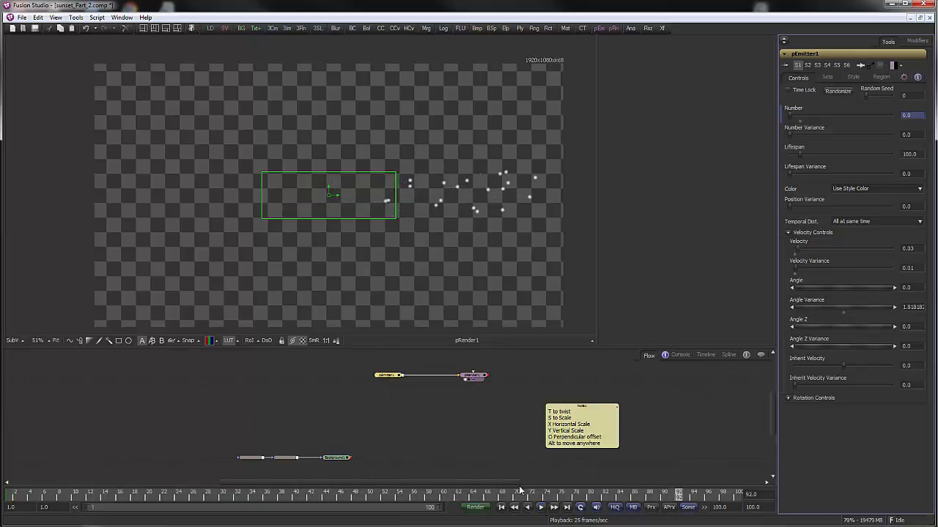
Make room around the nodes in the flow, return to the first frame and select the emitter.
{"action": "left_click", "coordinate": [446, 474]}
{"action": "left_click_drag", "start_coordinate": [445, 474], "coordinate": [512, 467]}
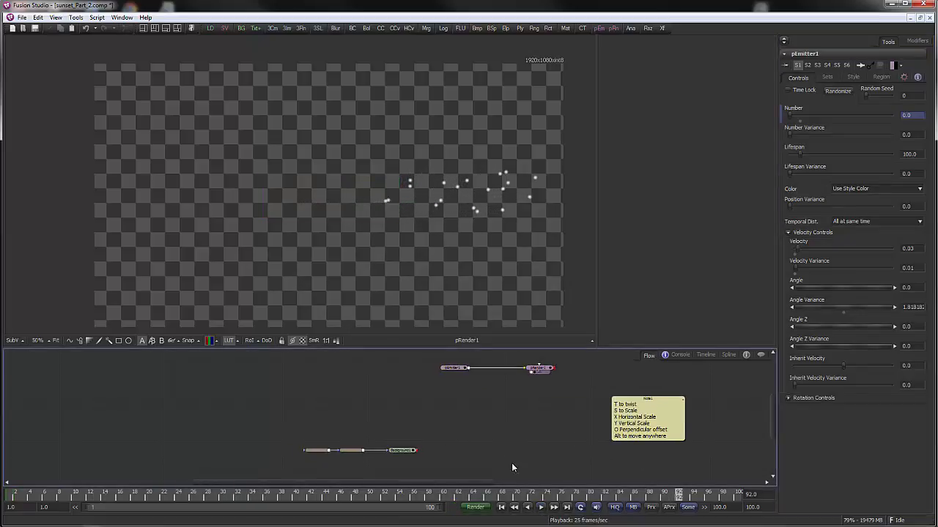
{"action": "left_click", "coordinate": [501, 508]}
{"action": "left_click_drag", "start_coordinate": [484, 407], "coordinate": [479, 437]}
{"action": "left_click_drag", "start_coordinate": [401, 443], "coordinate": [457, 427]}
{"action": "left_click_drag", "start_coordinate": [439, 473], "coordinate": [398, 393]}
{"action": "left_click", "coordinate": [445, 412]}
{"action": "left_click_drag", "start_coordinate": [515, 406], "coordinate": [413, 422]}
{"action": "left_click", "coordinate": [467, 394]}
{"action": "left_click", "coordinate": [413, 440]}
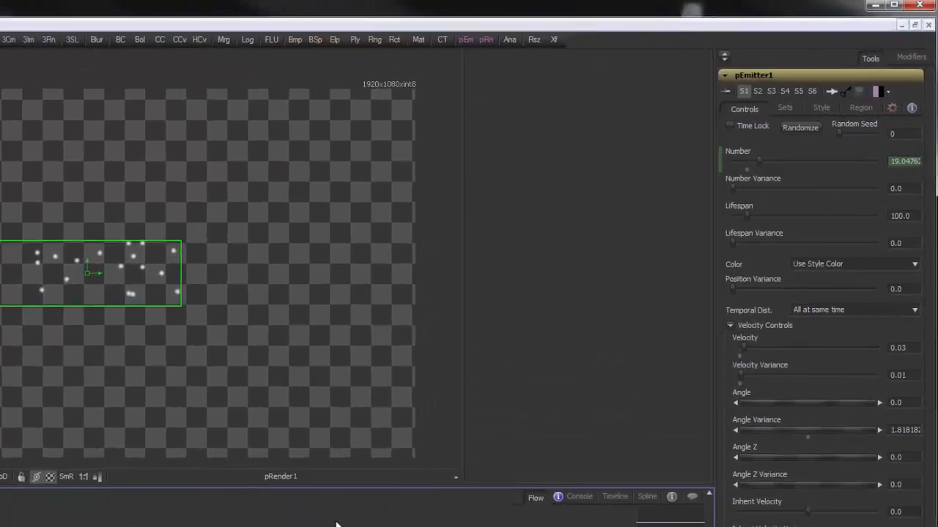
Set the emitter's particle style to Bitmap and connect Background1 to the emitter as the style bitmap.
{"action": "left_click", "coordinate": [817, 116]}
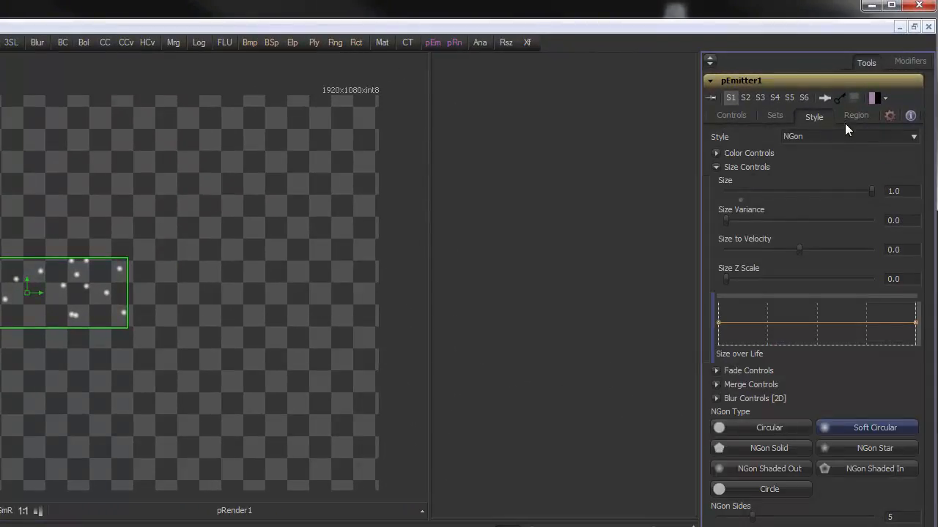
{"action": "left_click", "coordinate": [838, 134]}
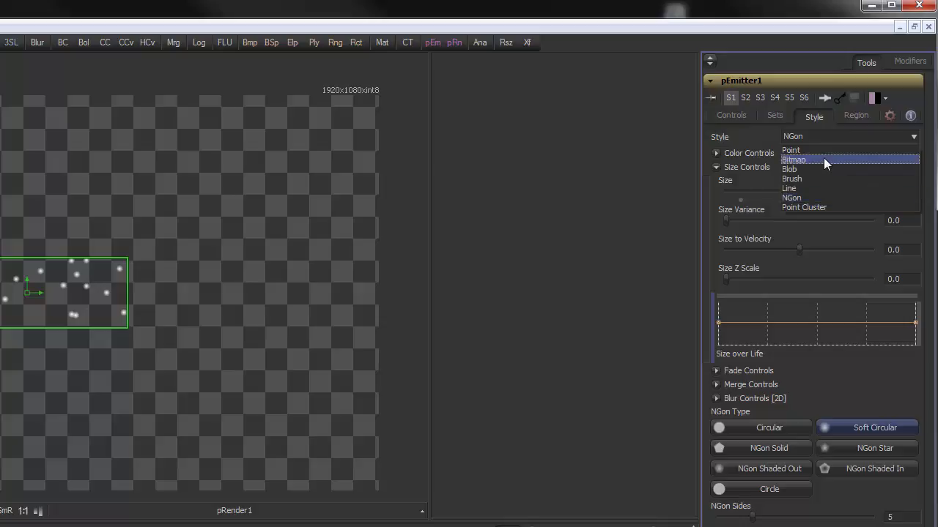
{"action": "left_click", "coordinate": [823, 158]}
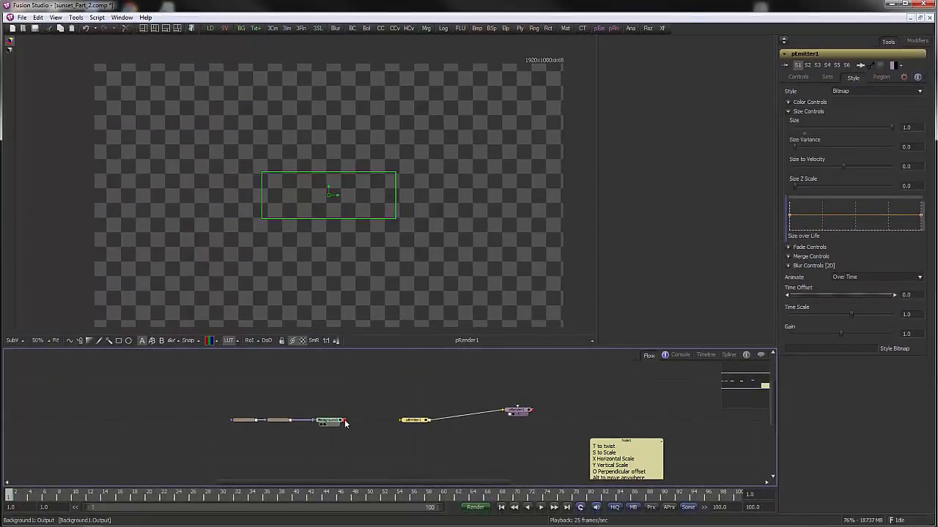
{"action": "left_click_drag", "start_coordinate": [346, 424], "coordinate": [425, 299]}
{"action": "key", "text": "ctrl+z"}
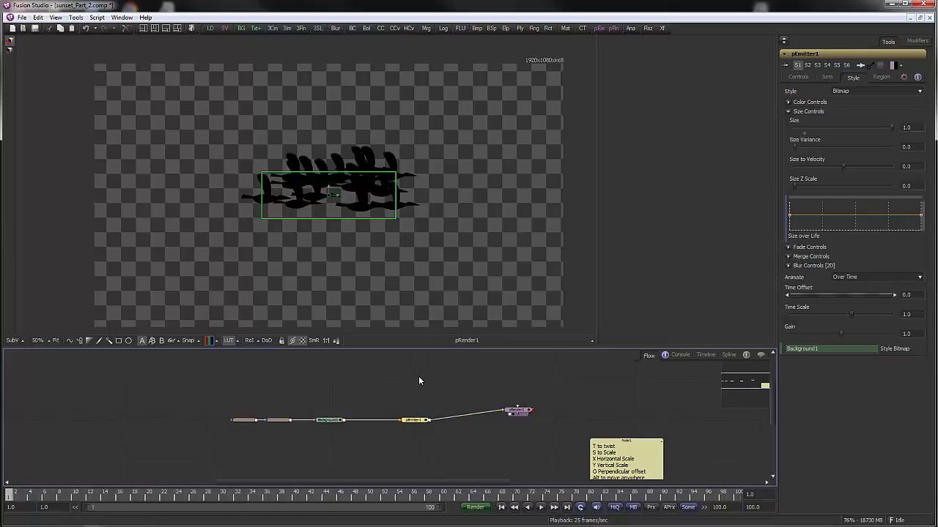
Line up the particle renderer with the emitter in the flow, play back the bird particles and return to the first frame.
{"action": "left_click", "coordinate": [524, 415]}
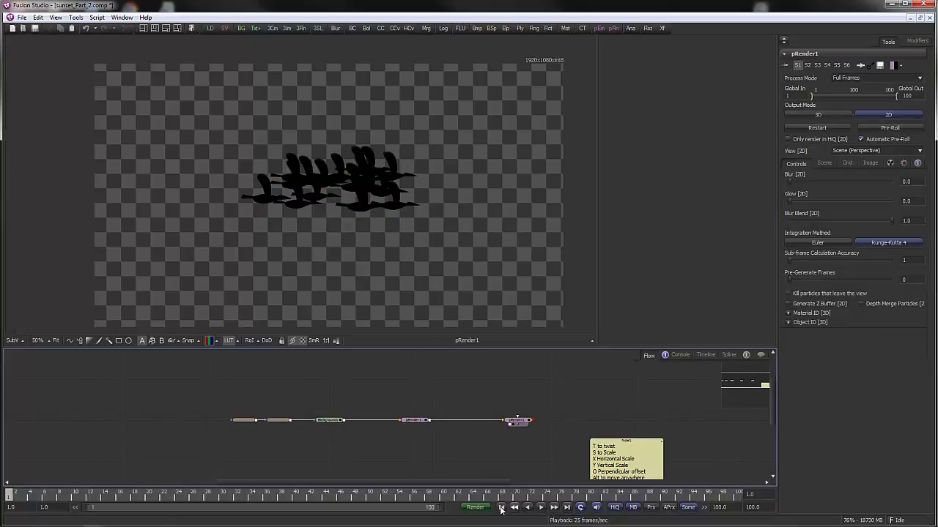
{"action": "left_click", "coordinate": [542, 508]}
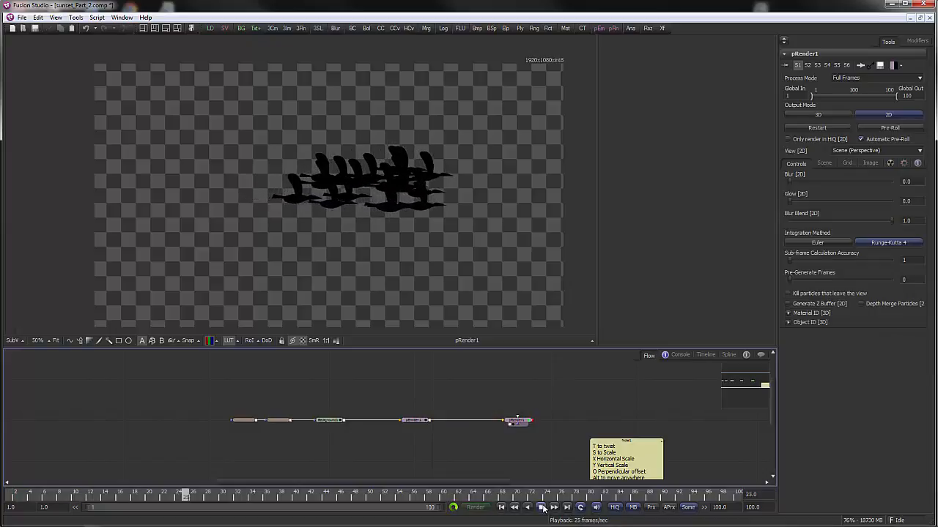
{"action": "left_click", "coordinate": [502, 507]}
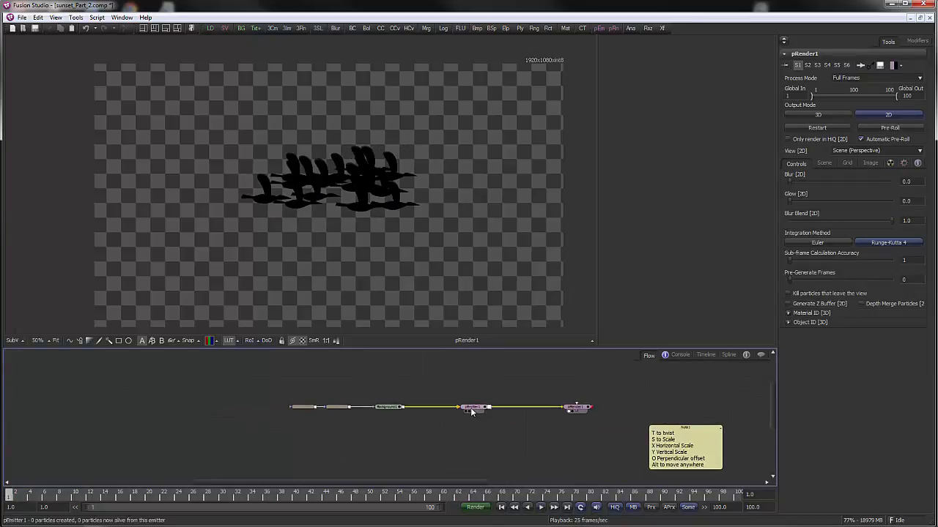
Reduce the emitter's particle size to about 0.25, play back the flock and return to the first frame.
{"action": "left_click", "coordinate": [473, 406]}
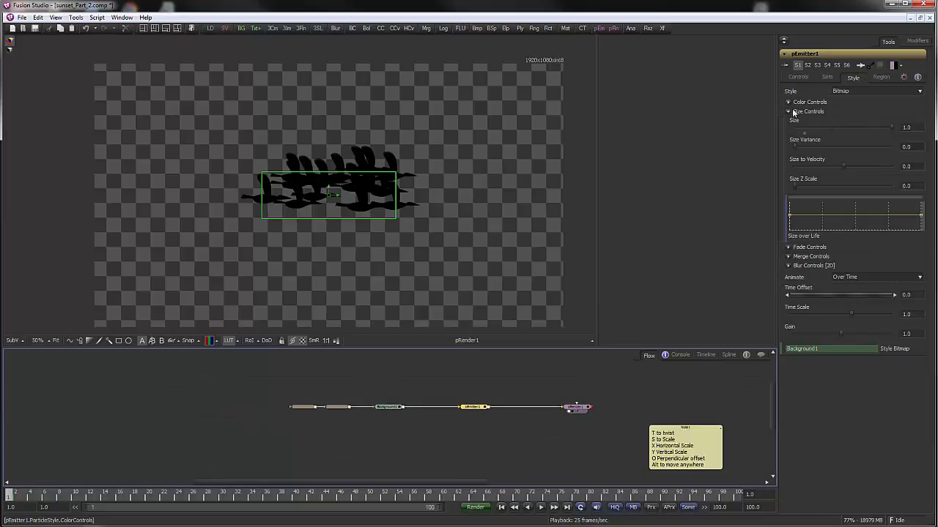
{"action": "left_click_drag", "start_coordinate": [892, 126], "coordinate": [818, 126]}
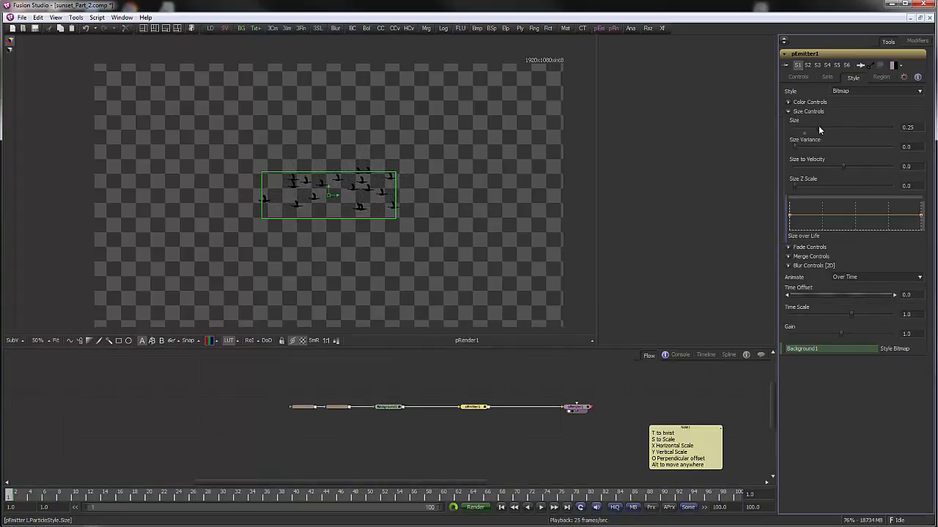
{"action": "left_click", "coordinate": [542, 508]}
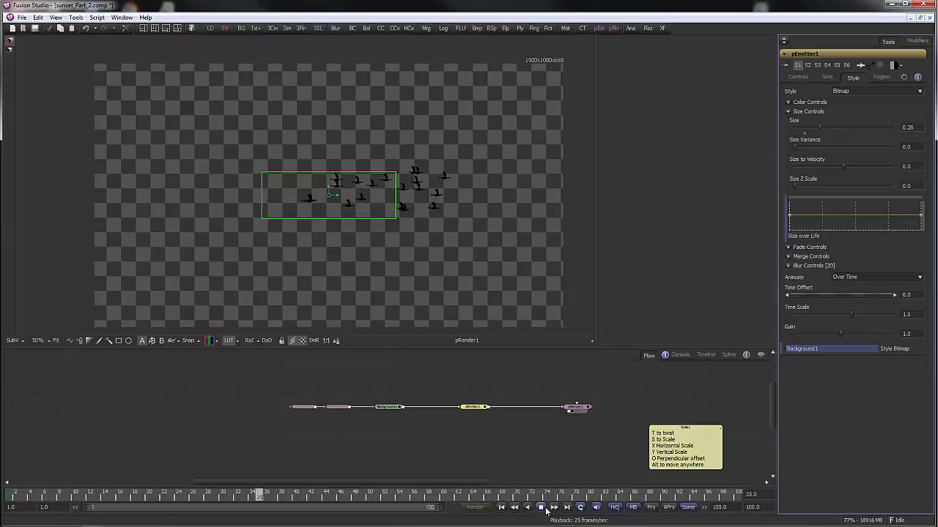
{"action": "left_click", "coordinate": [540, 508]}
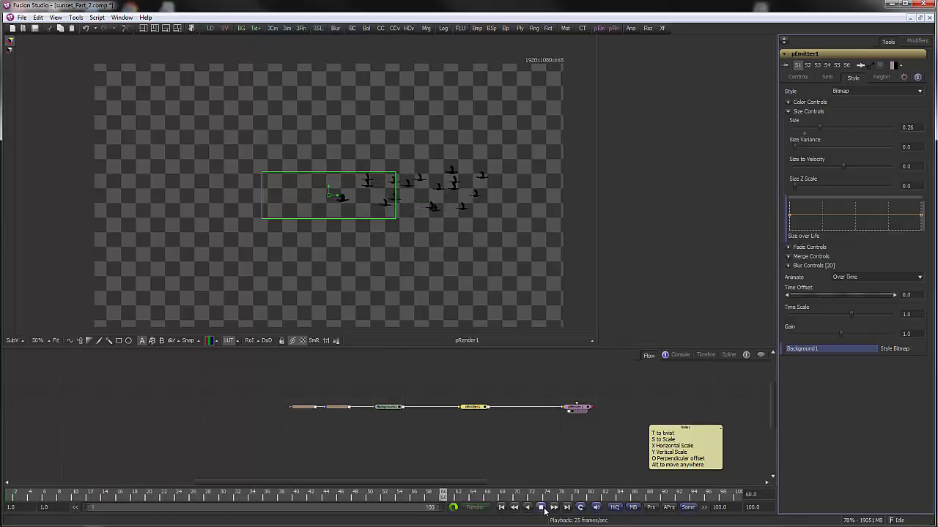
{"action": "left_click", "coordinate": [501, 507]}
Move the BSpline, Polygon and Background nodes away from the emitter to make room in the flow.
{"action": "left_click_drag", "start_coordinate": [351, 380], "coordinate": [487, 419]}
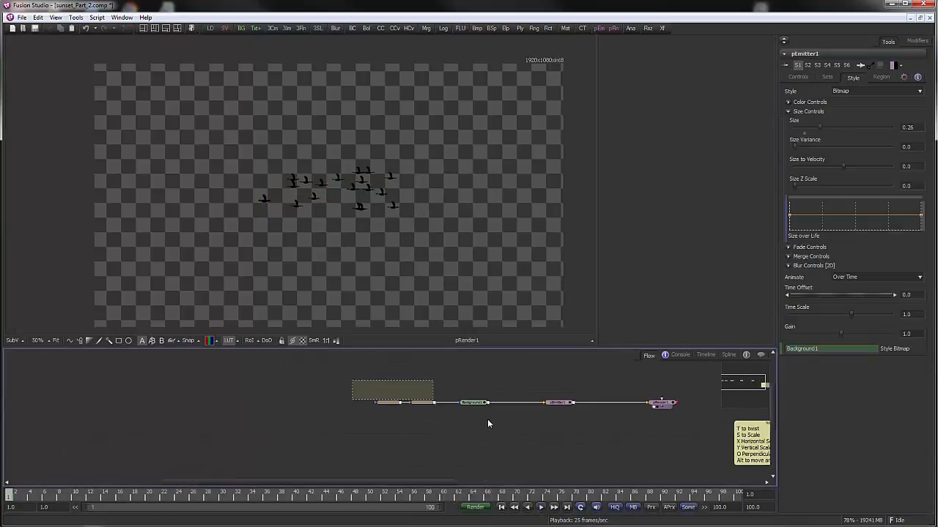
{"action": "left_click_drag", "start_coordinate": [382, 405], "coordinate": [330, 405]}
{"action": "left_click", "coordinate": [399, 385]}
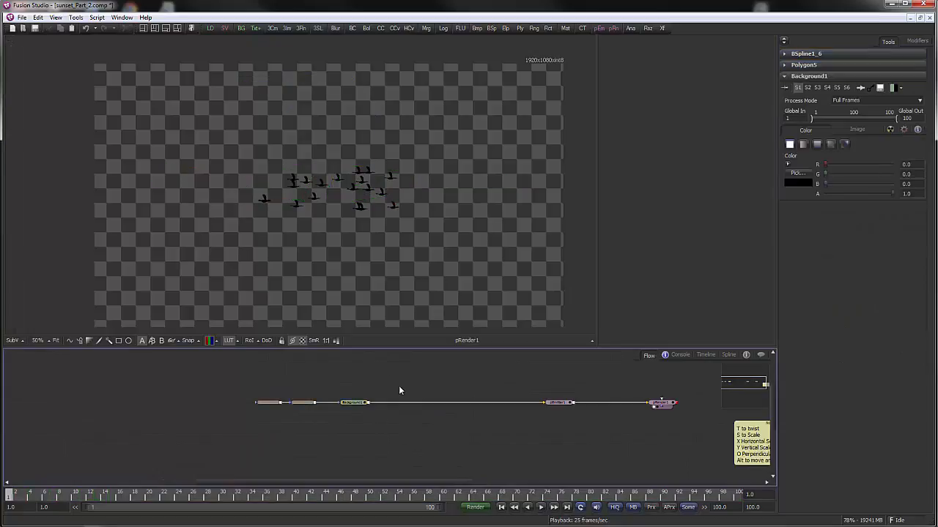
Add a Time Stretcher and insert it on the connection between Background1 and the emitter.
{"action": "left_click", "coordinate": [356, 403]}
{"action": "right_click", "coordinate": [427, 369]}
{"action": "mouse_move", "coordinate": [440, 373]}
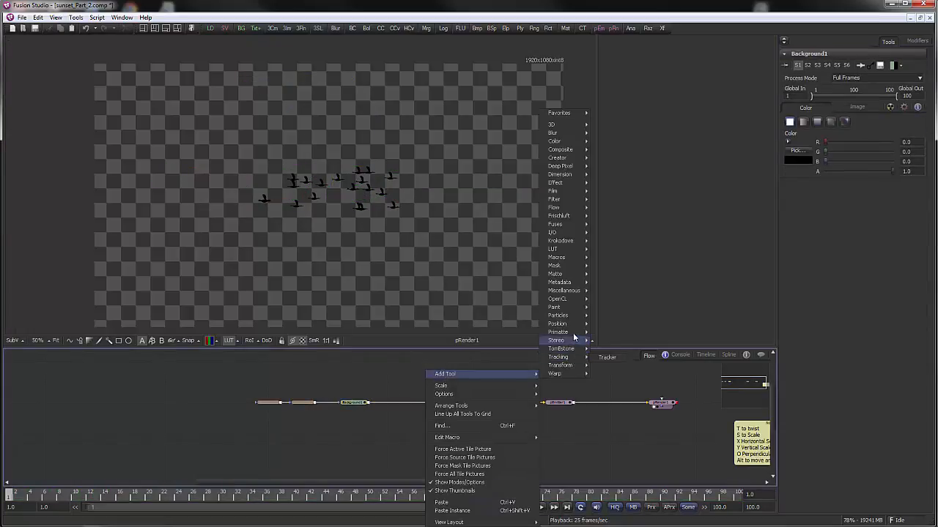
{"action": "mouse_move", "coordinate": [579, 302]}
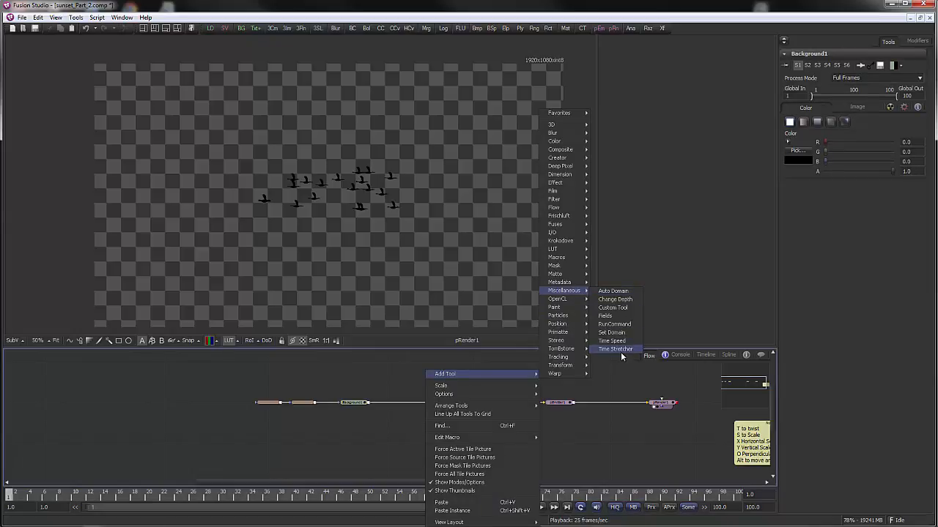
{"action": "left_click", "coordinate": [623, 348]}
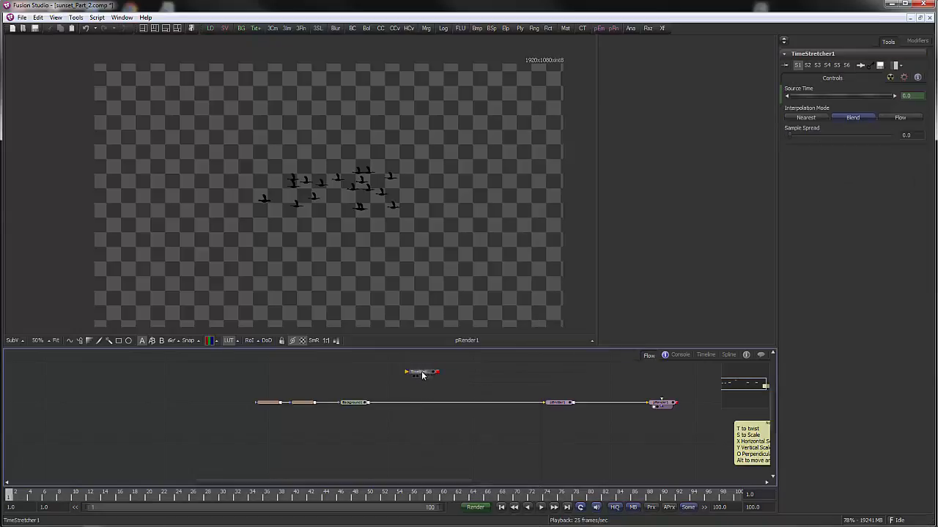
{"action": "left_click_drag", "start_coordinate": [422, 375], "coordinate": [439, 406]}
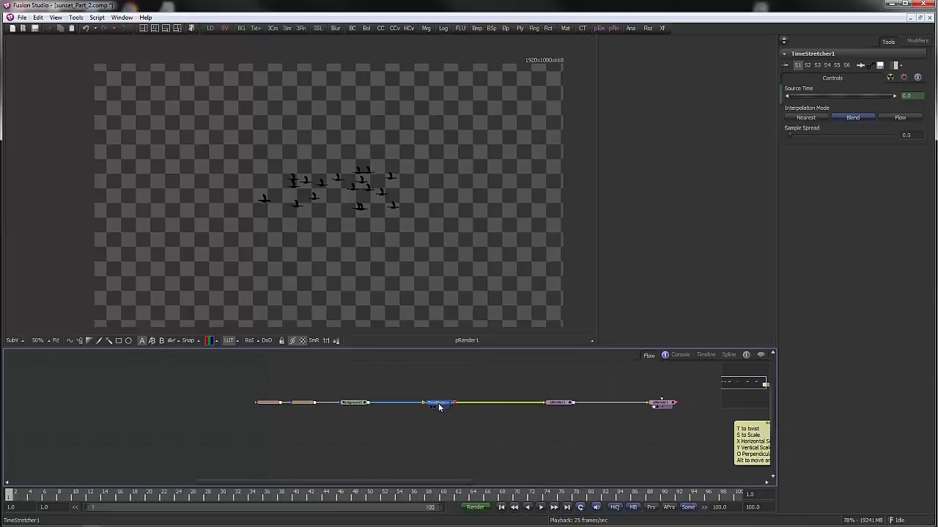
View the Time Stretcher's output, play back the bird and return to the first frame.
{"action": "left_click", "coordinate": [438, 408]}
{"action": "mouse_move", "coordinate": [438, 405]}
{"action": "left_mouse_down"}
{"action": "mouse_move", "coordinate": [446, 375]}
{"action": "mouse_move", "coordinate": [438, 404]}
{"action": "left_mouse_up"}
{"action": "key", "text": "1"}
{"action": "scroll", "coordinate": [444, 290], "scroll_direction": "up", "scroll_amount": 4}
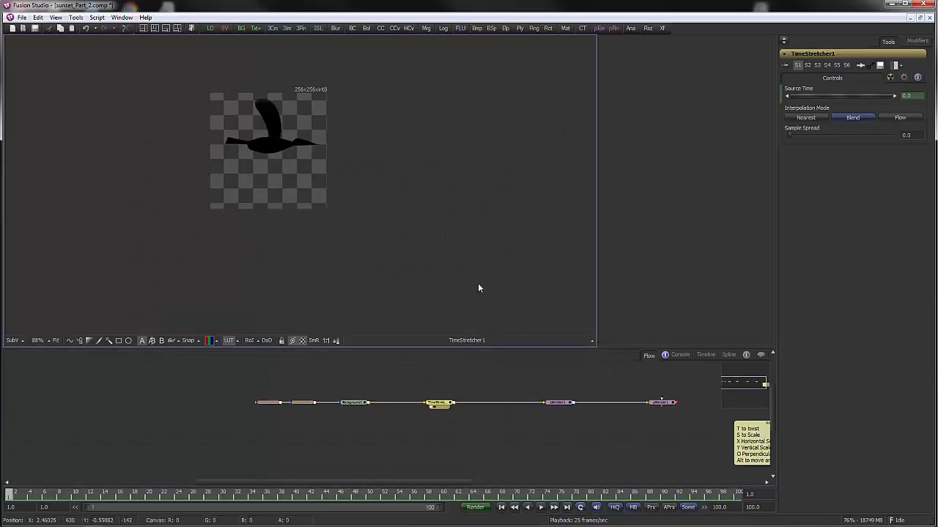
{"action": "left_click", "coordinate": [539, 508]}
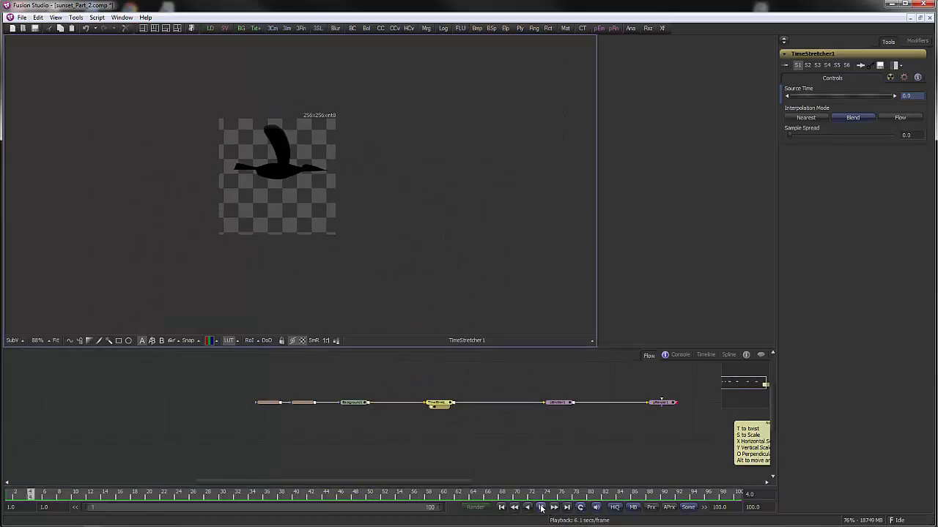
{"action": "left_click", "coordinate": [502, 508]}
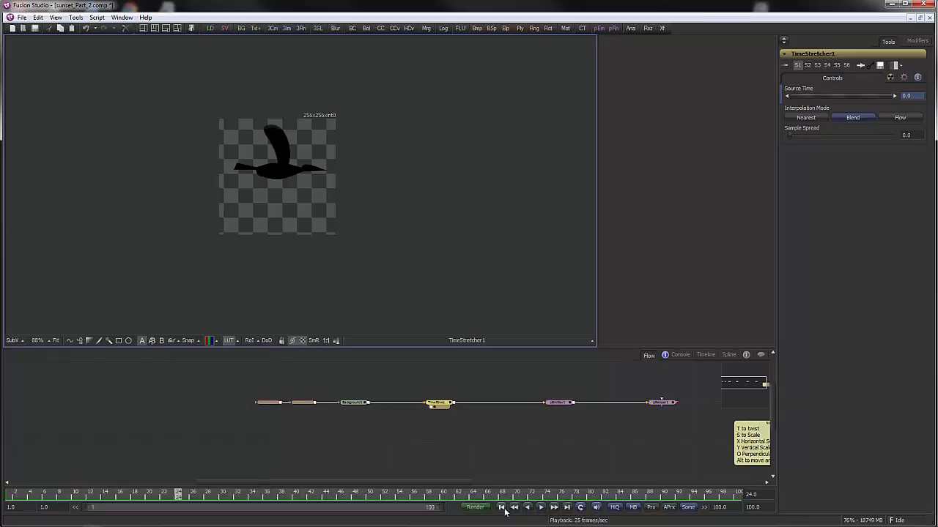
{"action": "left_click", "coordinate": [501, 508]}
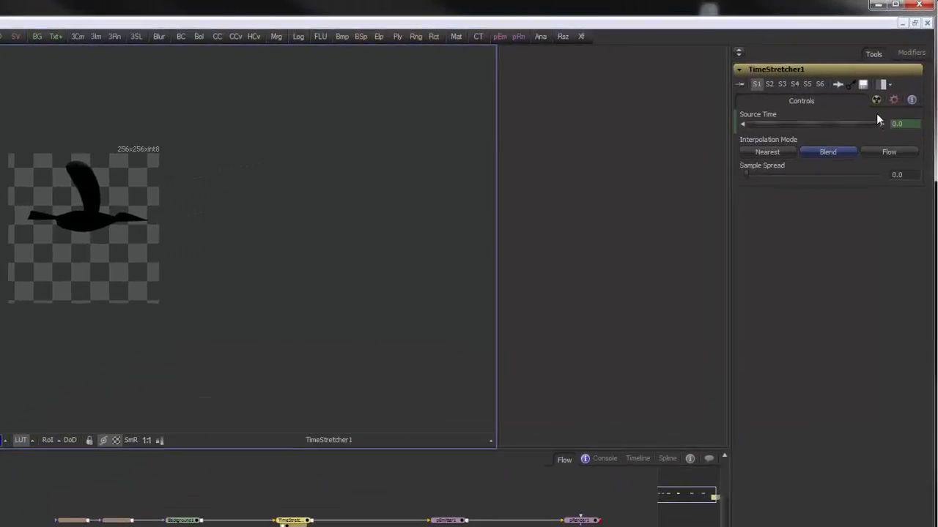
Set the Time Stretcher's interpolation mode to Nearest and remove the animation from its Source Time.
{"action": "left_click", "coordinate": [769, 151]}
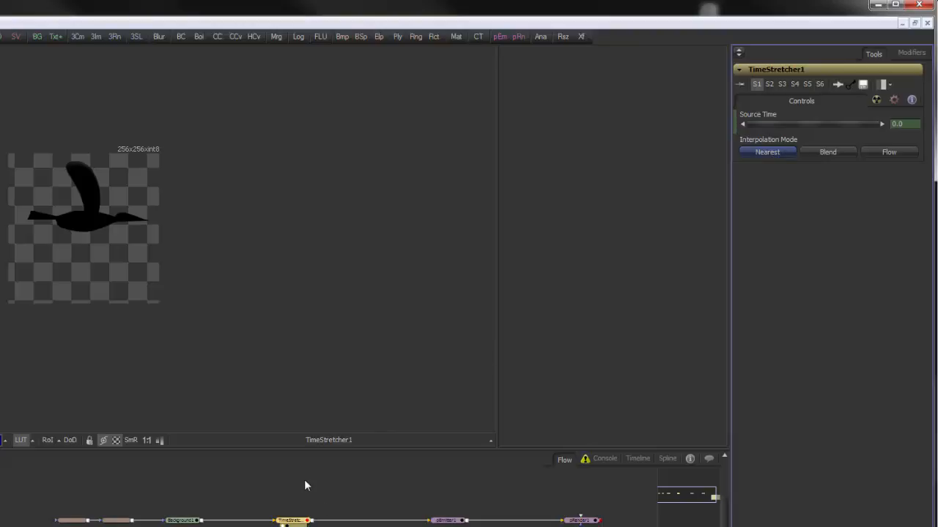
{"action": "mouse_move", "coordinate": [792, 125]}
{"action": "left_mouse_down"}
{"action": "mouse_move", "coordinate": [833, 124]}
{"action": "mouse_move", "coordinate": [789, 125]}
{"action": "mouse_move", "coordinate": [810, 126]}
{"action": "mouse_move", "coordinate": [798, 124]}
{"action": "left_mouse_up"}
{"action": "right_click", "coordinate": [797, 119]}
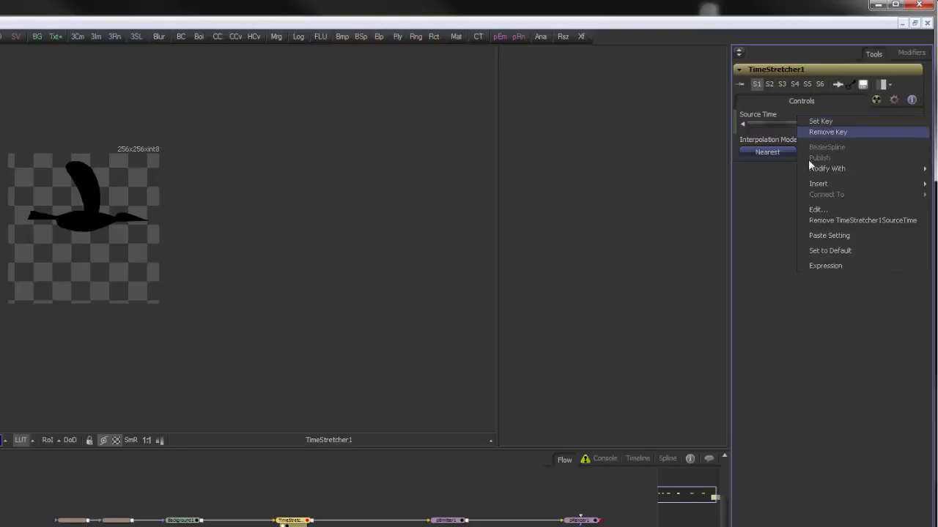
{"action": "left_click", "coordinate": [887, 221]}
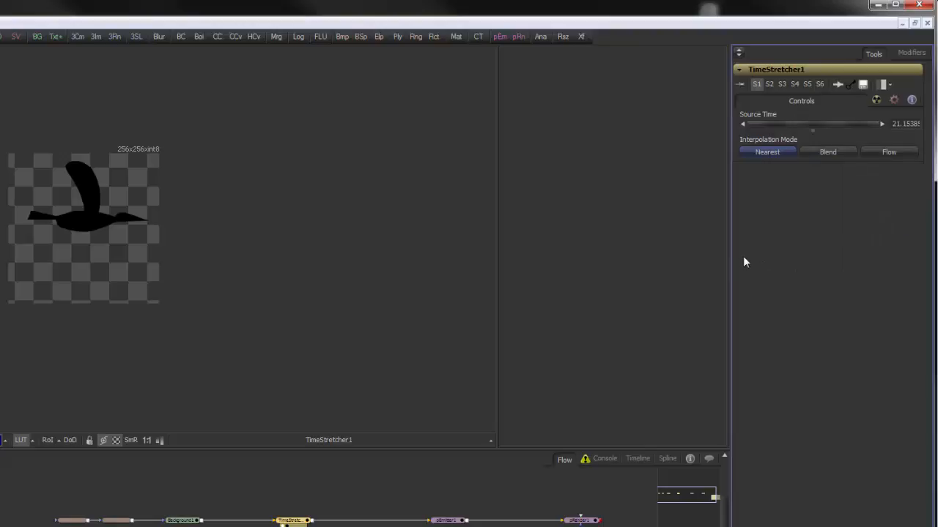
Modify the Time Stretcher's Source Time with a Wave Modifier and show the modifier list.
{"action": "right_click", "coordinate": [800, 119]}
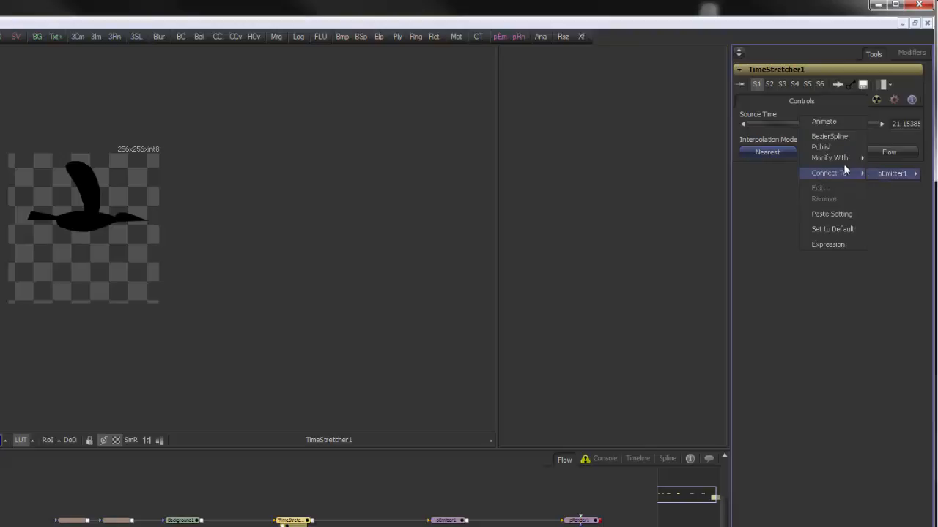
{"action": "mouse_move", "coordinate": [843, 159]}
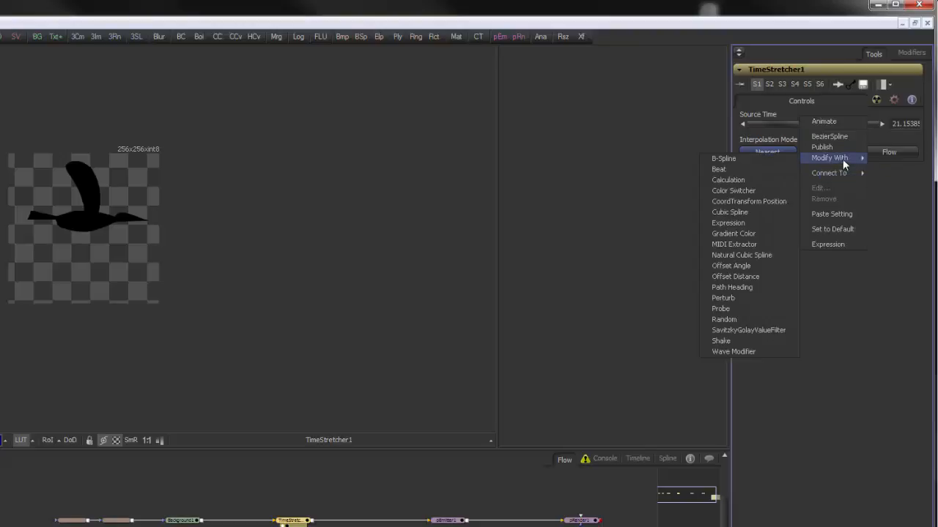
{"action": "left_click", "coordinate": [744, 351]}
{"action": "left_click", "coordinate": [909, 54]}
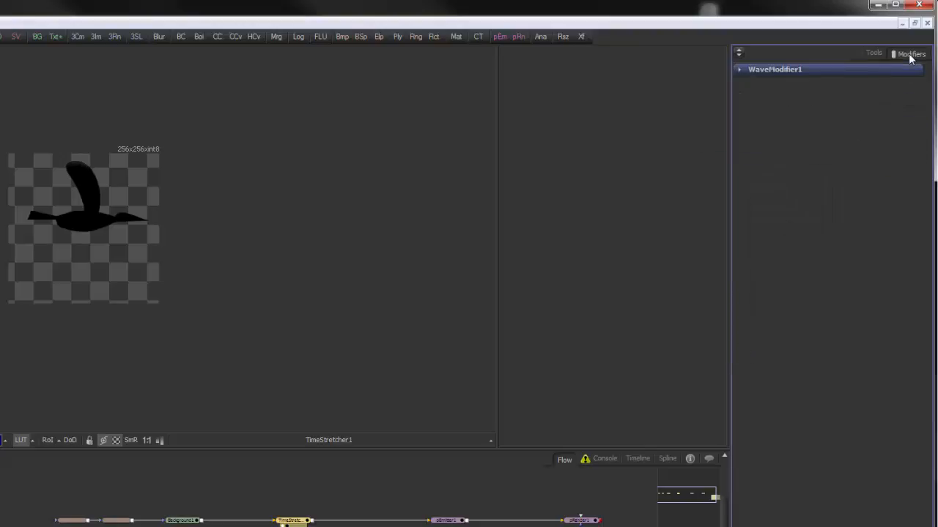
Set the wave modifier to Saw with period 15, strength 15 and Limit off, and play back the wing flap.
{"action": "left_click", "coordinate": [739, 69]}
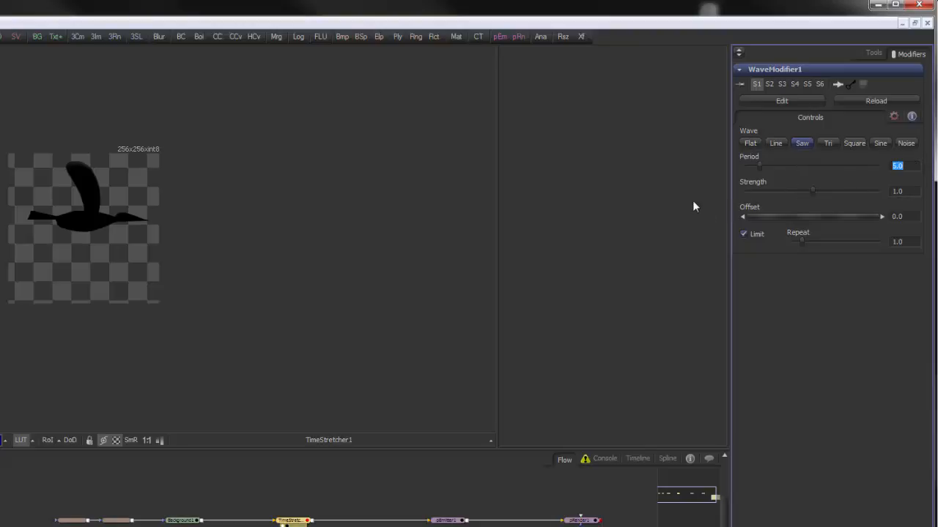
{"action": "type", "text": "15"}
{"action": "key", "text": "Tab"}
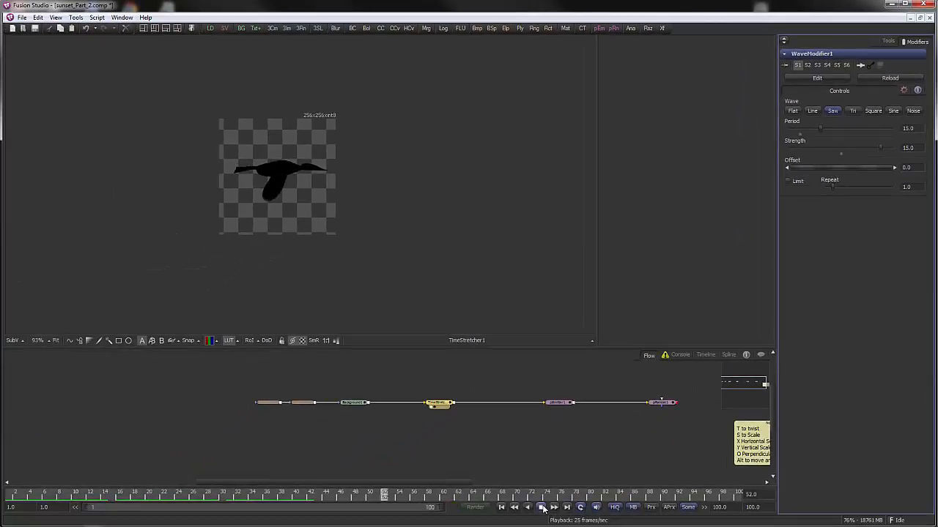
{"action": "left_click", "coordinate": [542, 508]}
{"action": "left_click", "coordinate": [501, 507]}
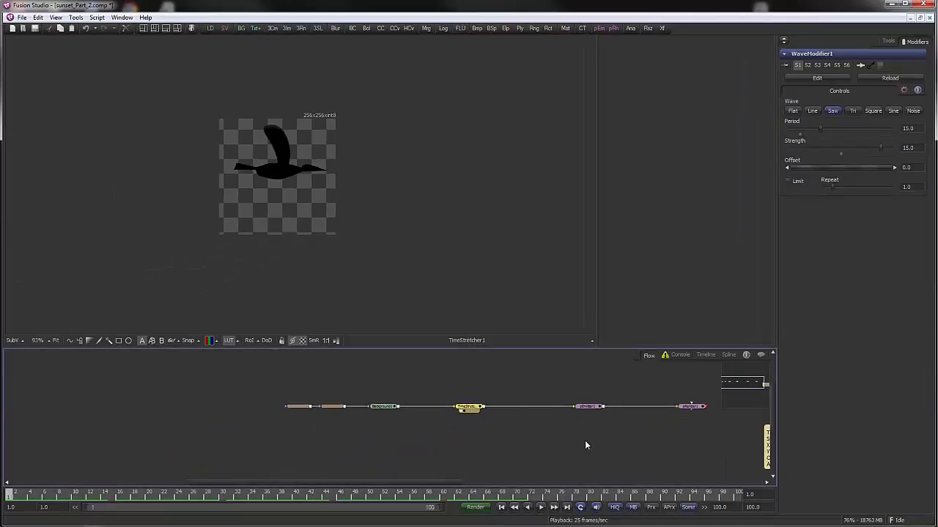
Display only the Time Stretcher's Source Time curve in the spline editor and fit it to the view.
{"action": "scroll", "coordinate": [504, 389], "scroll_direction": "up", "scroll_amount": 3}
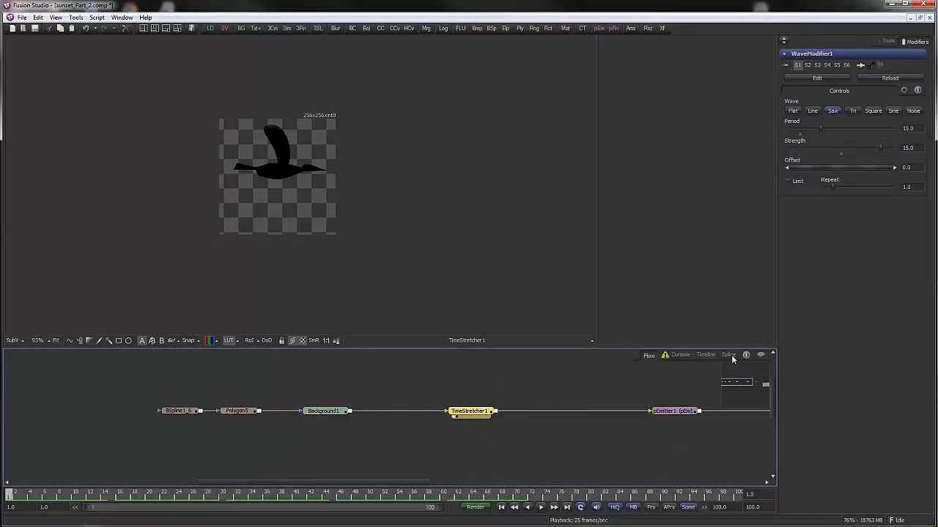
{"action": "left_click", "coordinate": [729, 355]}
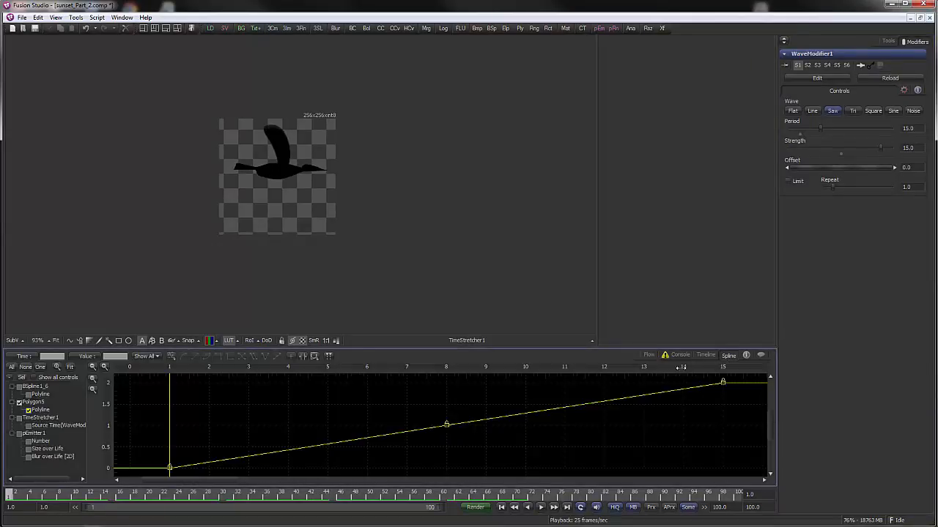
{"action": "left_click", "coordinate": [19, 403]}
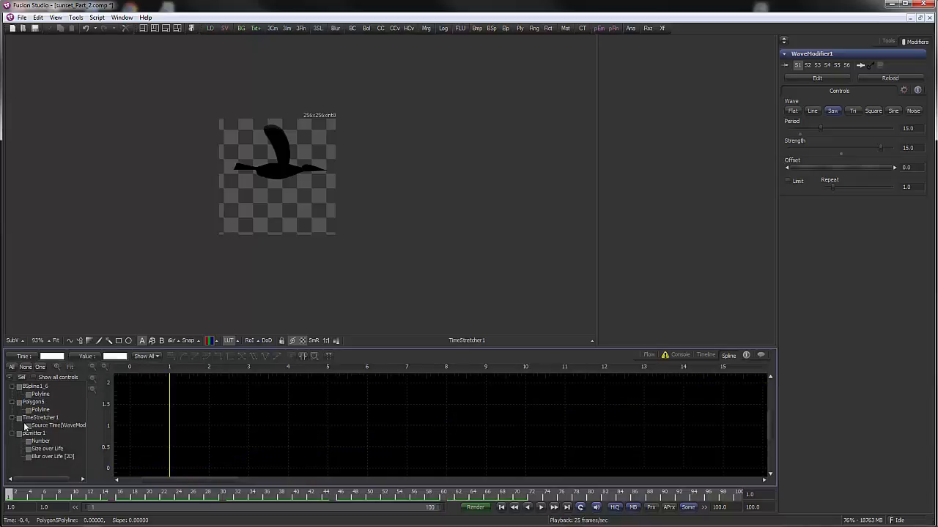
{"action": "left_click", "coordinate": [20, 419]}
{"action": "left_click", "coordinate": [28, 426]}
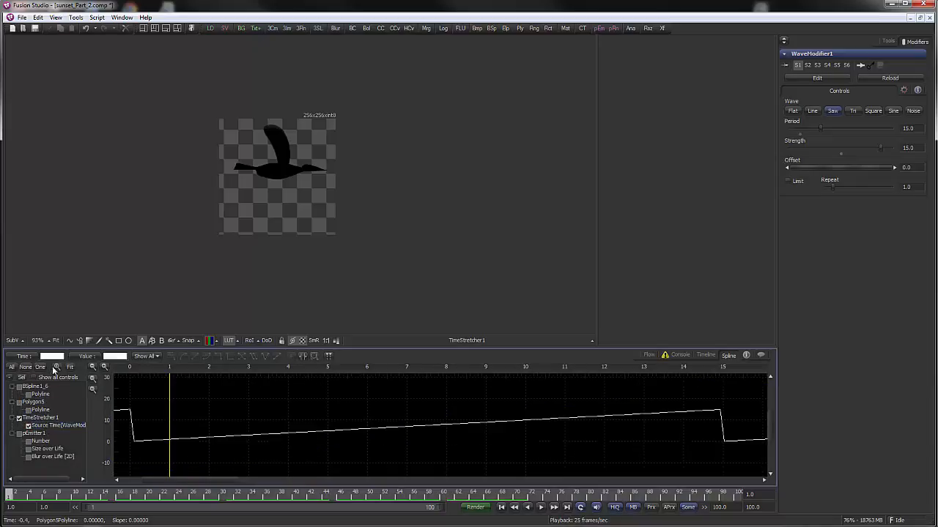
{"action": "left_click", "coordinate": [70, 367]}
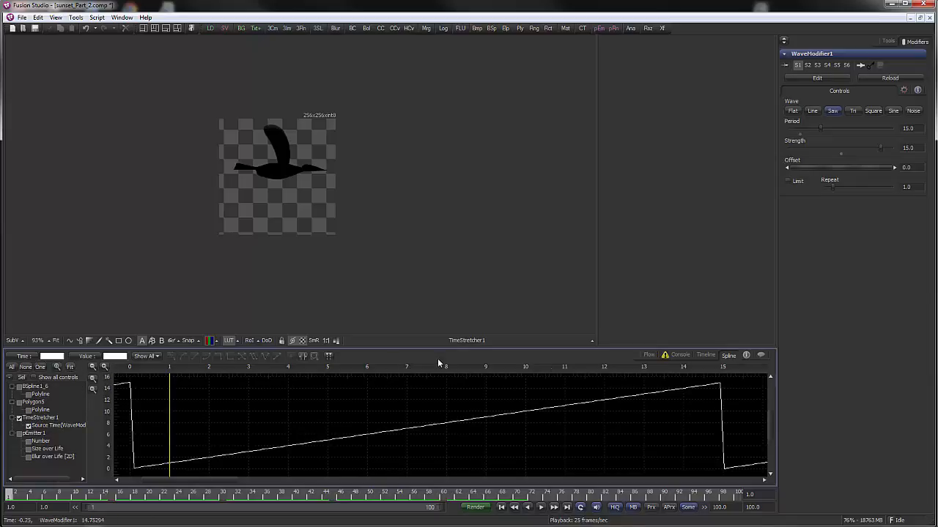
Examine the repeating saw cycles of the Time Stretcher's Source Time curve across several periods in the spline editor.
{"action": "left_click_drag", "start_coordinate": [572, 366], "coordinate": [415, 368]}
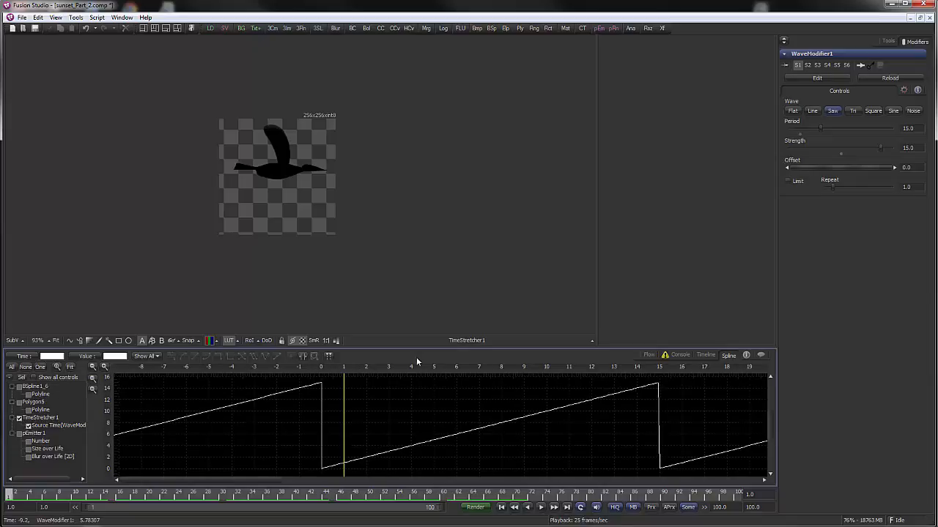
{"action": "left_click_drag", "start_coordinate": [415, 366], "coordinate": [384, 365]}
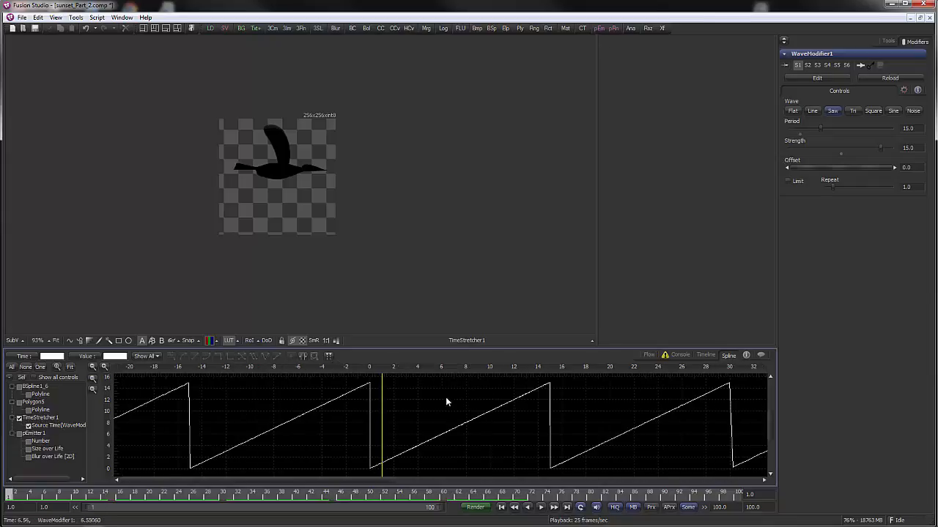
{"action": "left_click_drag", "start_coordinate": [446, 397], "coordinate": [274, 403]}
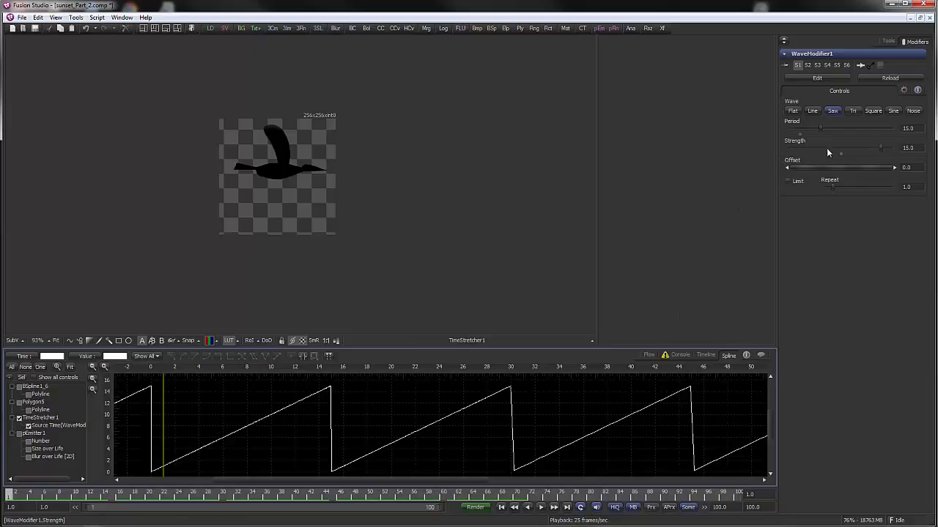
Compare the Time Stretcher's Source Time control with its wave modifier settings and the resulting curve.
{"action": "left_click", "coordinate": [888, 41]}
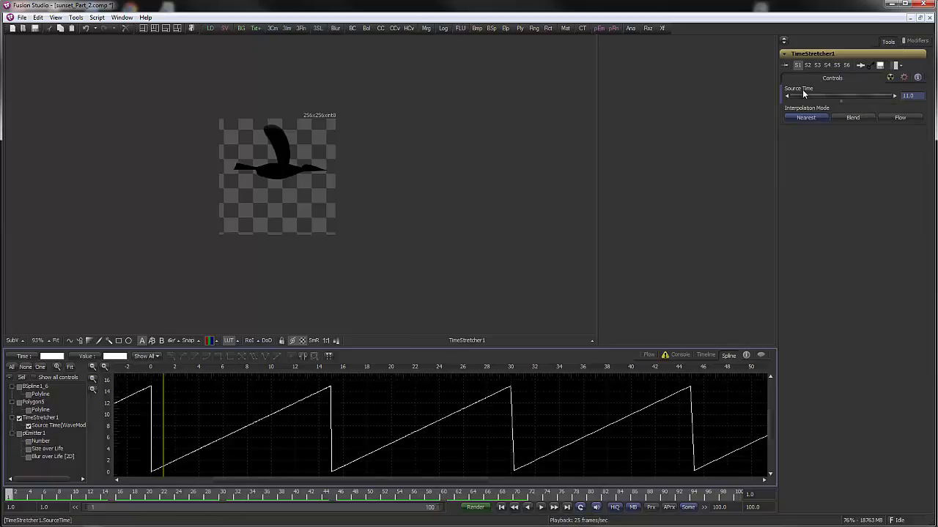
{"action": "left_click", "coordinate": [916, 42]}
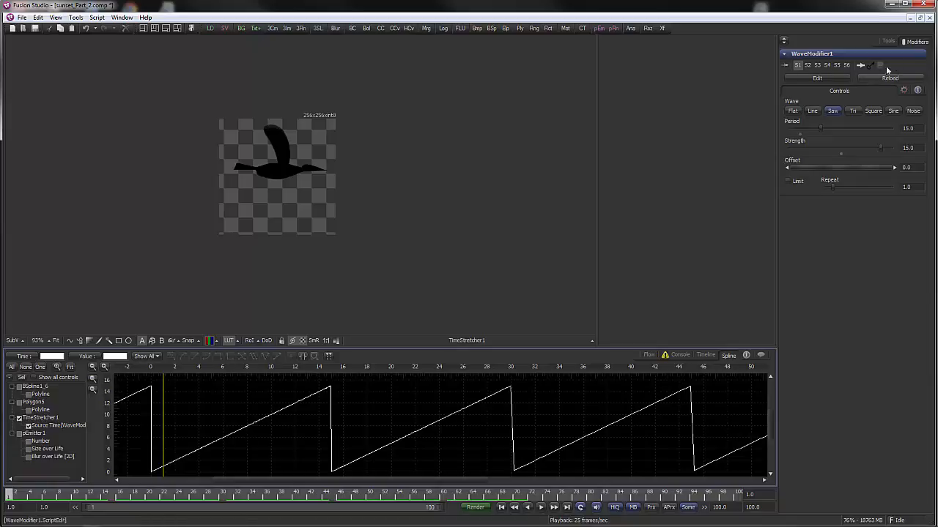
{"action": "left_click", "coordinate": [888, 43]}
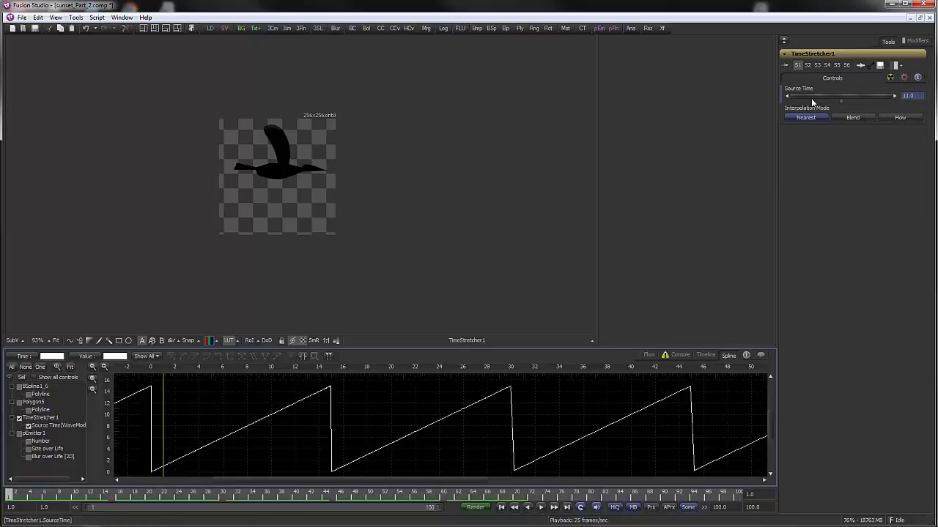
{"action": "left_click", "coordinate": [649, 354]}
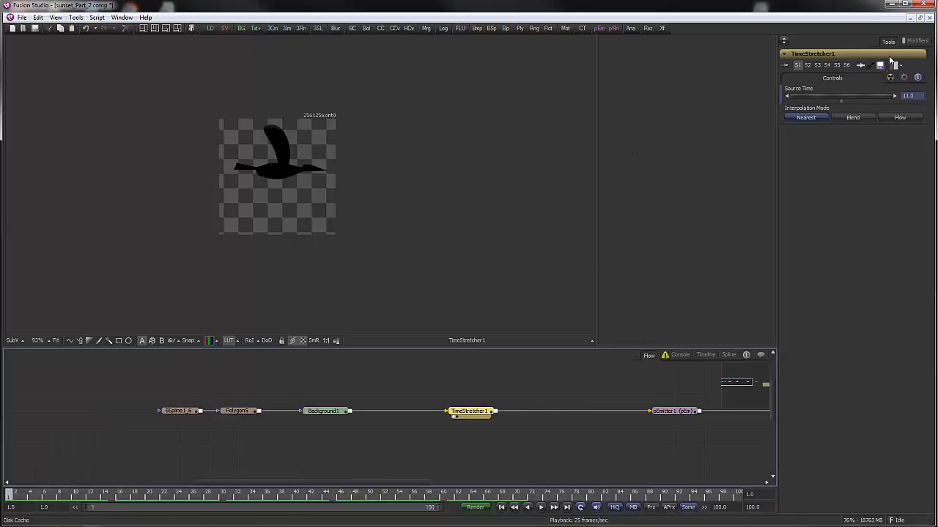
{"action": "left_click", "coordinate": [916, 42]}
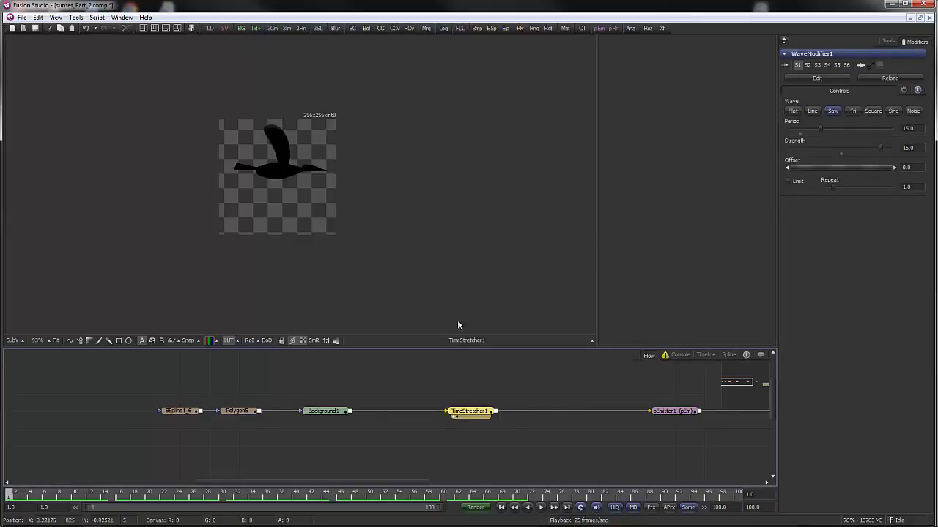
{"action": "left_click", "coordinate": [728, 355]}
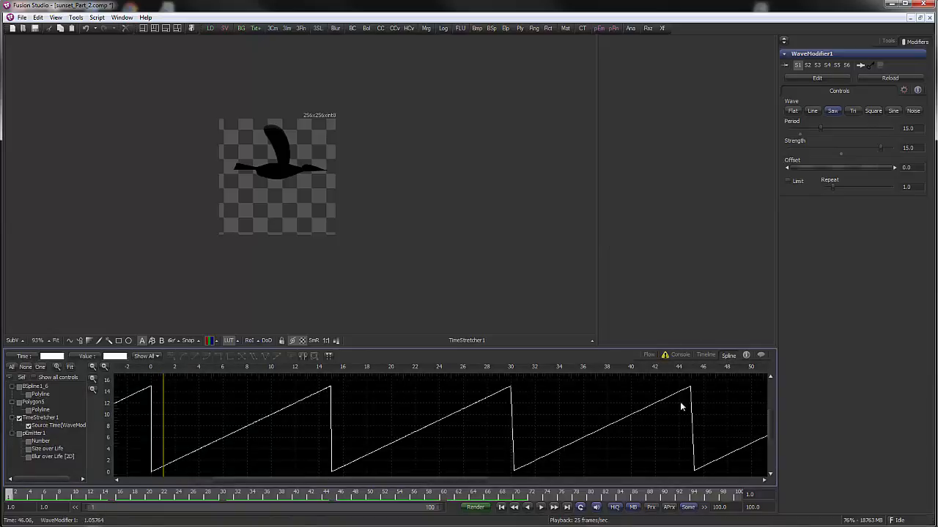
Return to the flow and play back the Time Stretcher's looping wing flap.
{"action": "left_click", "coordinate": [649, 356]}
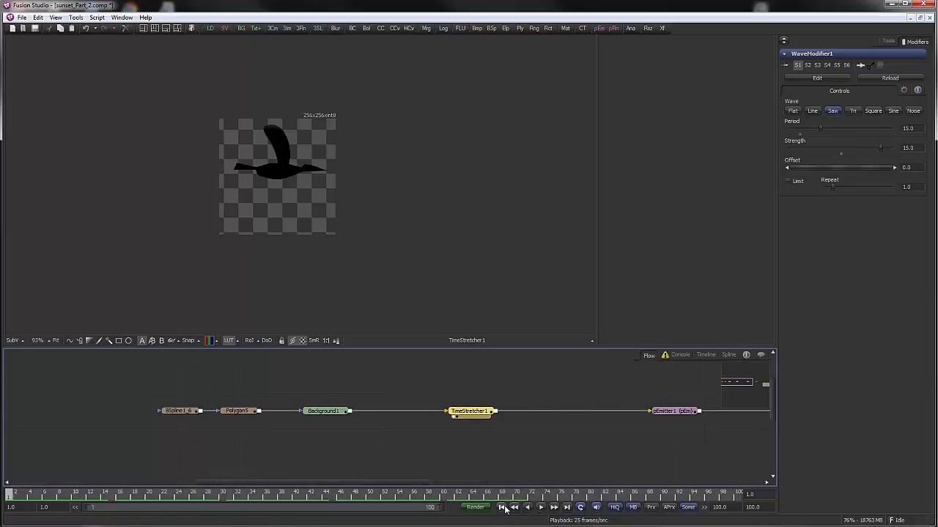
{"action": "left_click", "coordinate": [541, 507]}
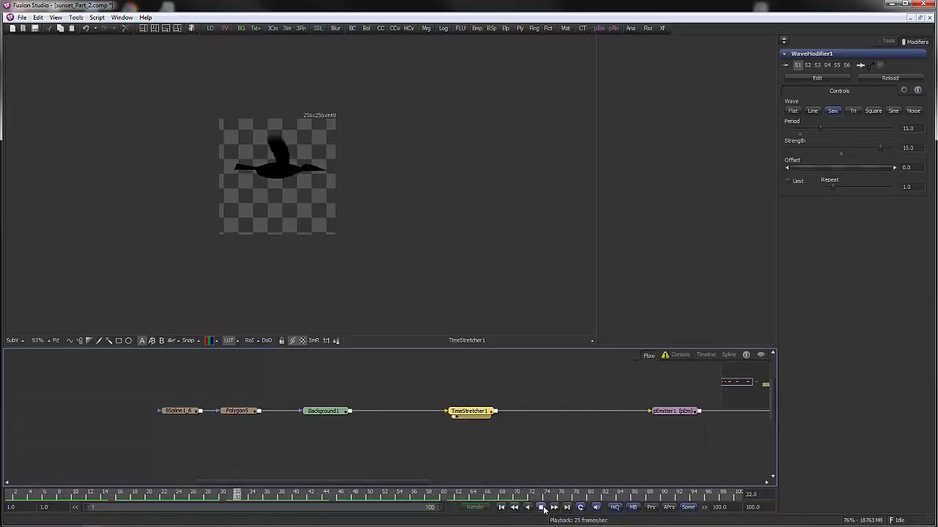
{"action": "left_click", "coordinate": [541, 507]}
Display pRender1 in the viewer and play the flock of birds from the first frame.
{"action": "left_click_drag", "start_coordinate": [605, 448], "coordinate": [455, 442]}
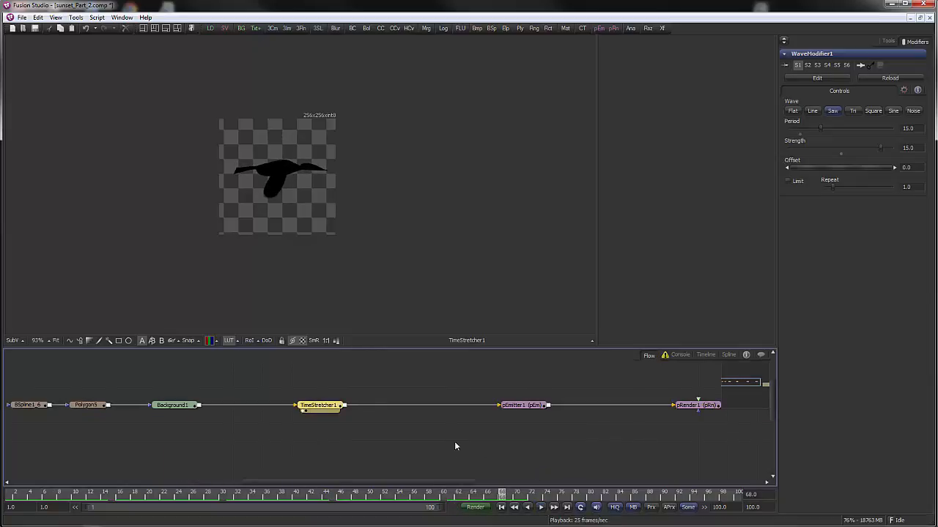
{"action": "left_click", "coordinate": [460, 386]}
{"action": "left_click_drag", "start_coordinate": [460, 385], "coordinate": [347, 388]}
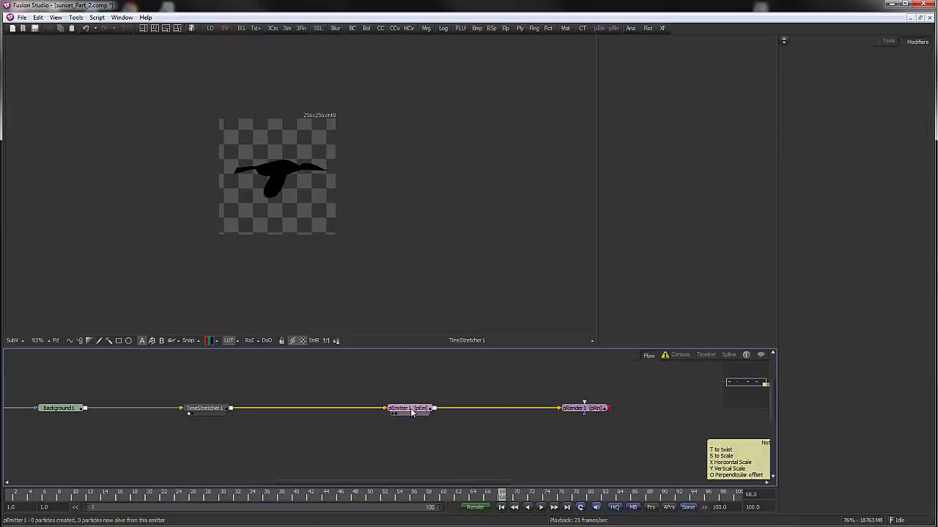
{"action": "left_click_drag", "start_coordinate": [422, 408], "coordinate": [510, 181]}
{"action": "scroll", "coordinate": [362, 246], "scroll_direction": "down", "scroll_amount": 3}
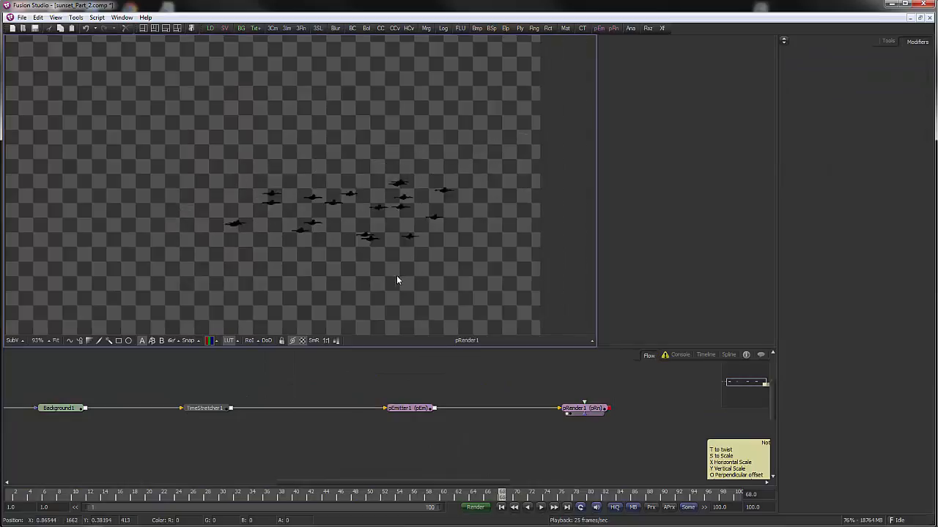
{"action": "left_click", "coordinate": [501, 508]}
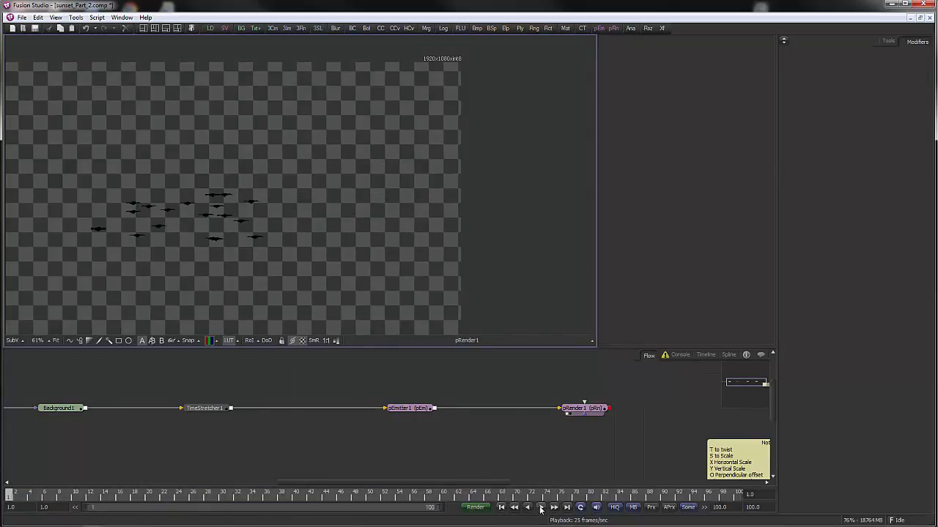
{"action": "left_click", "coordinate": [541, 508]}
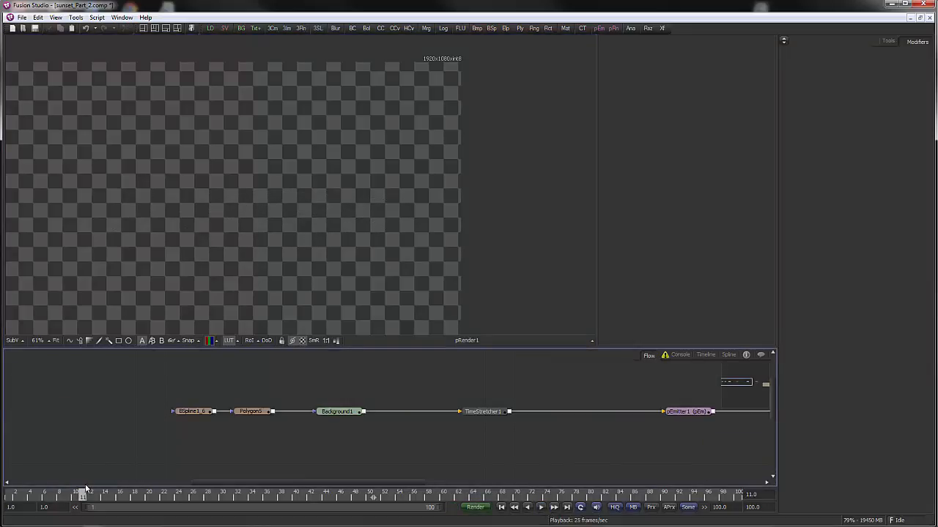
Inspect Background1's bird at frame 1 in the viewer with the Time Stretcher's wave modifier settings shown.
{"action": "left_click", "coordinate": [357, 404]}
{"action": "key", "text": "1"}
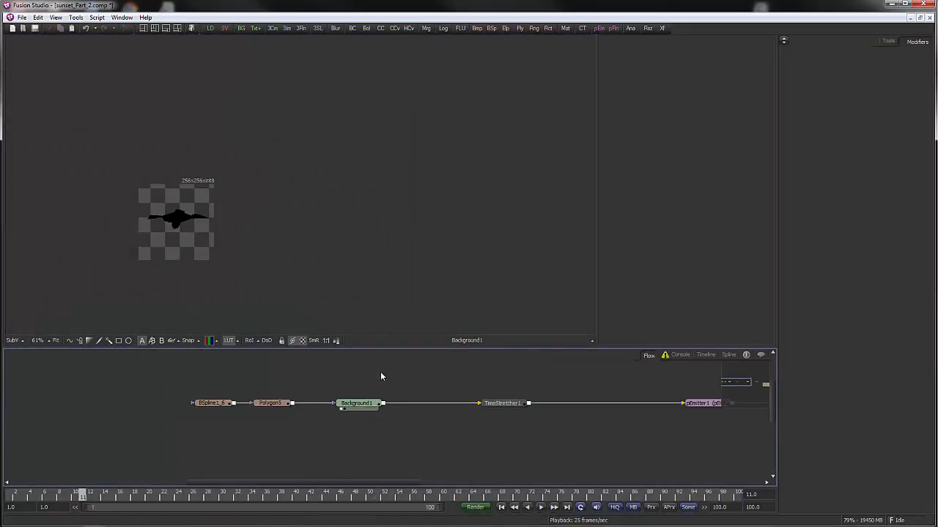
{"action": "left_click", "coordinate": [502, 404]}
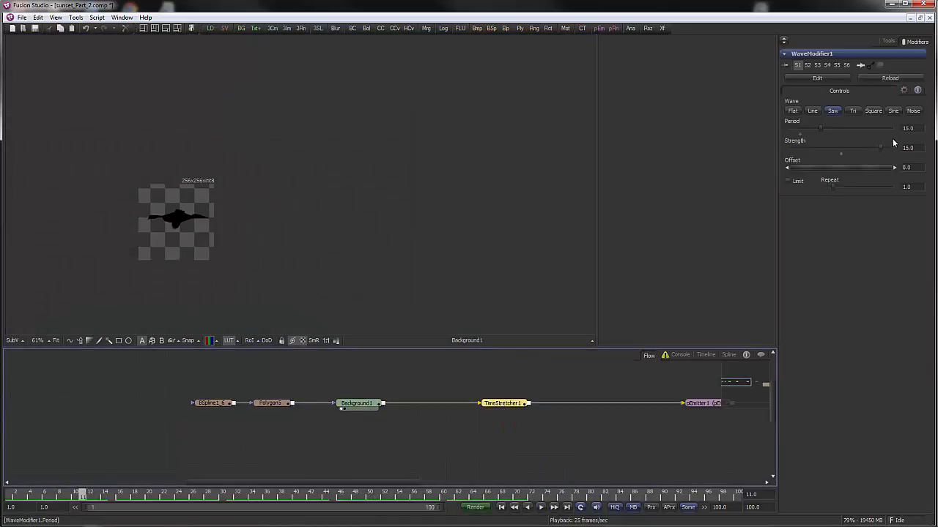
{"action": "left_click", "coordinate": [8, 494]}
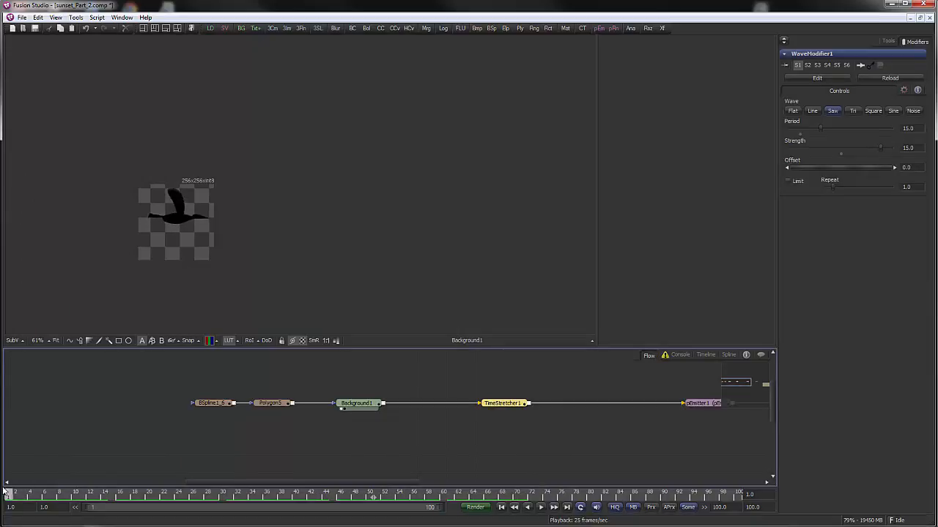
Set the wave modifier's Offset to 1 and deselect the Time Stretcher.
{"action": "left_click_drag", "start_coordinate": [128, 391], "coordinate": [193, 403]}
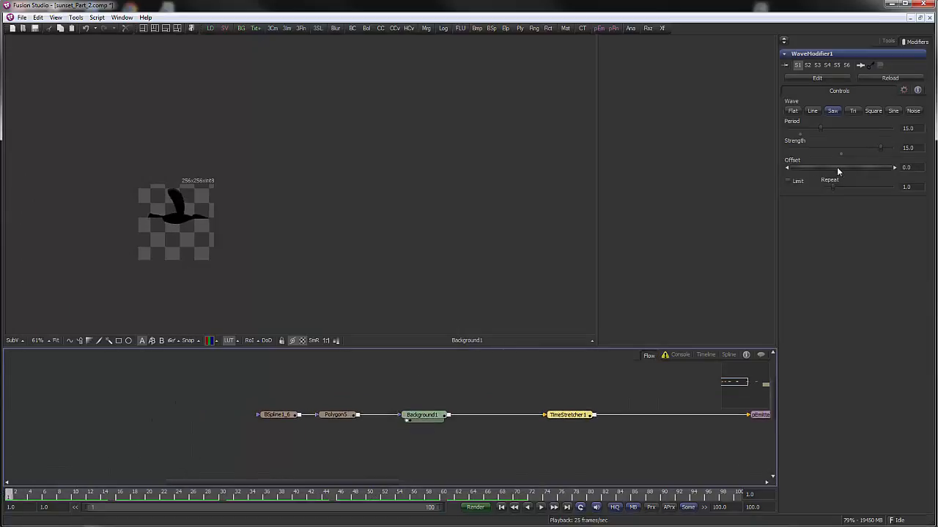
{"action": "left_click", "coordinate": [916, 167]}
{"action": "type", "text": "1"}
{"action": "key", "text": "Return"}
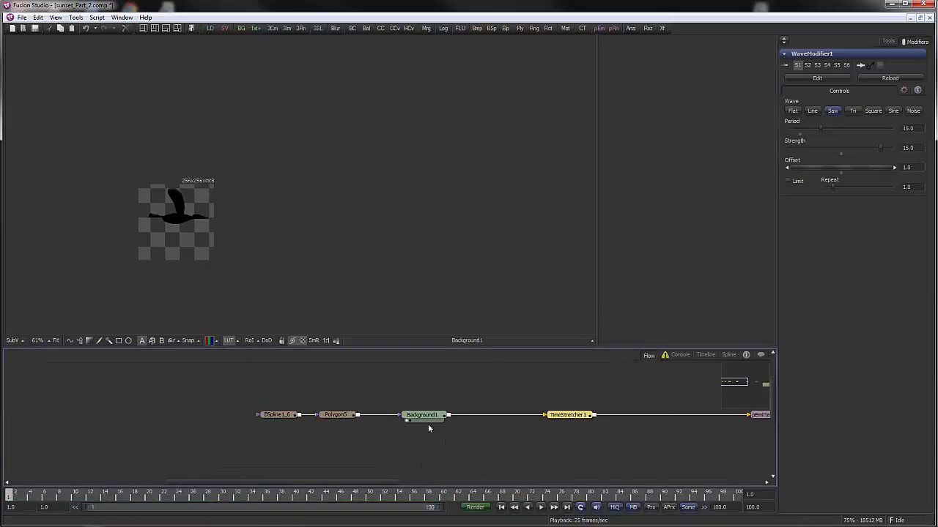
{"action": "left_click", "coordinate": [490, 477]}
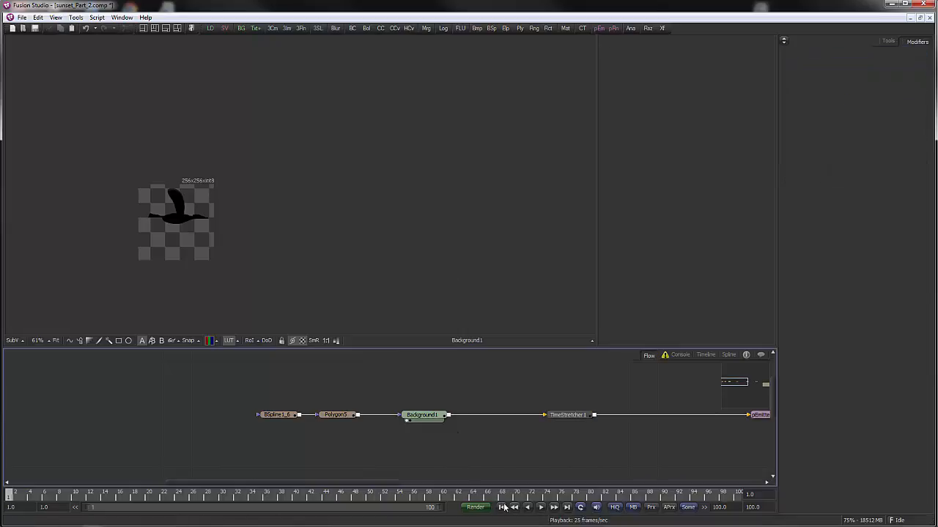
Display pRender1 in the viewer again and replay the flock from the first frame to check the looping wing flaps.
{"action": "left_click", "coordinate": [541, 507]}
{"action": "left_click_drag", "start_coordinate": [533, 389], "coordinate": [533, 354]}
{"action": "key", "text": "ctrl+z"}
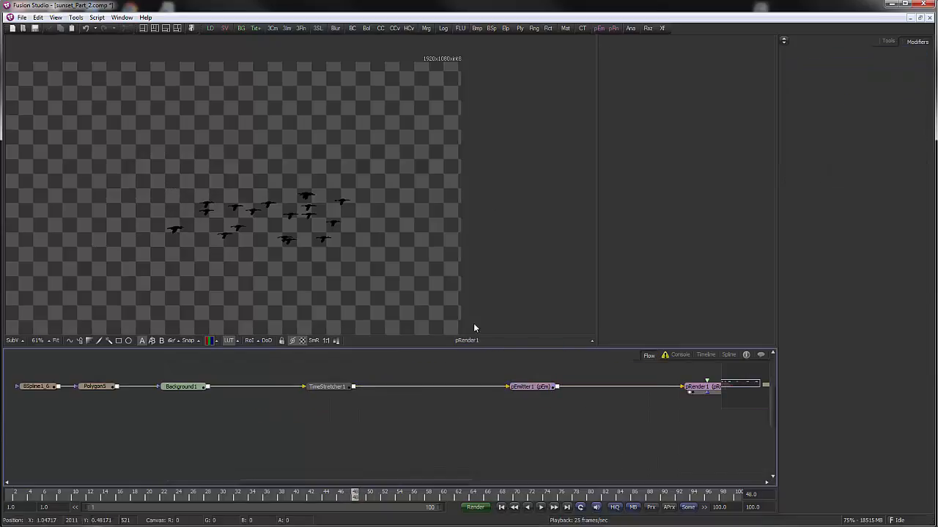
{"action": "left_click", "coordinate": [501, 507]}
{"action": "left_click", "coordinate": [541, 506]}
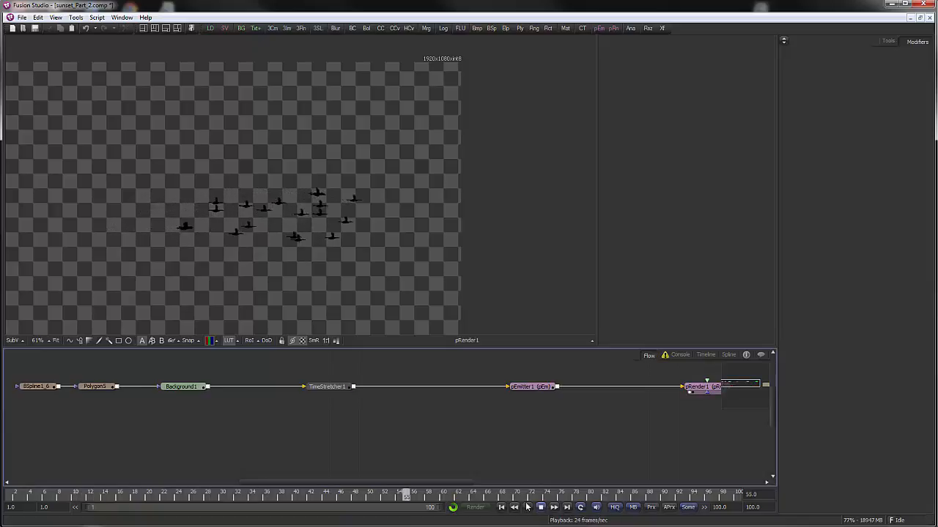
{"action": "left_click_drag", "start_coordinate": [506, 466], "coordinate": [413, 440]}
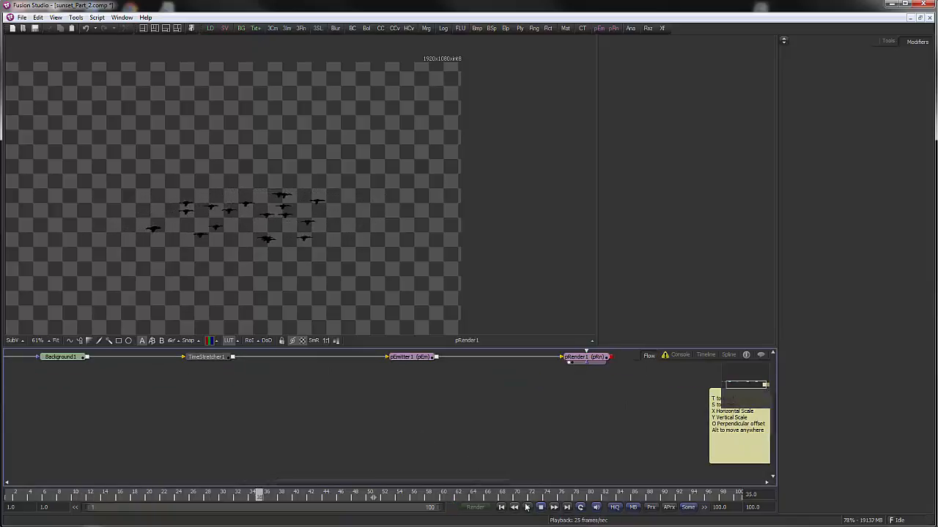
{"action": "key", "text": "space"}
{"action": "left_click_drag", "start_coordinate": [356, 393], "coordinate": [409, 432]}
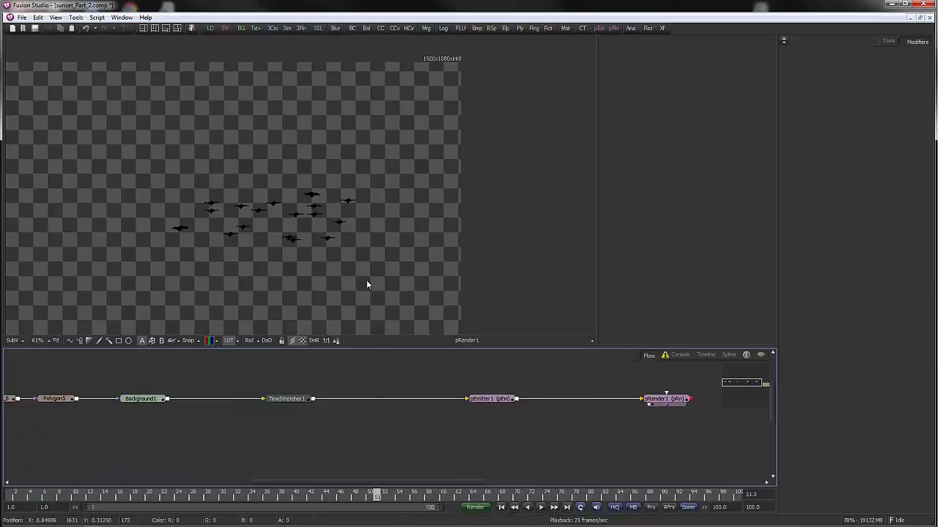
{"action": "left_click_drag", "start_coordinate": [366, 283], "coordinate": [377, 317]}
{"action": "left_click_drag", "start_coordinate": [410, 361], "coordinate": [496, 478]}
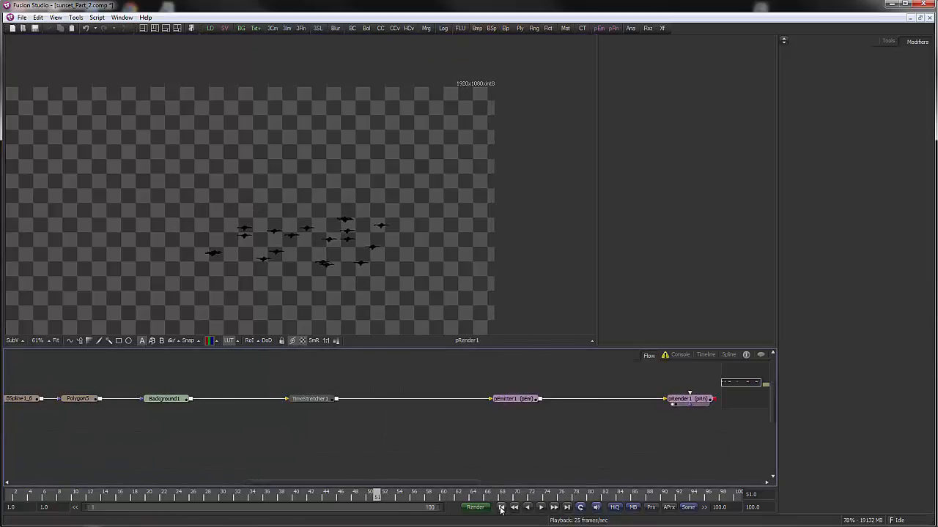
{"action": "left_click", "coordinate": [541, 507]}
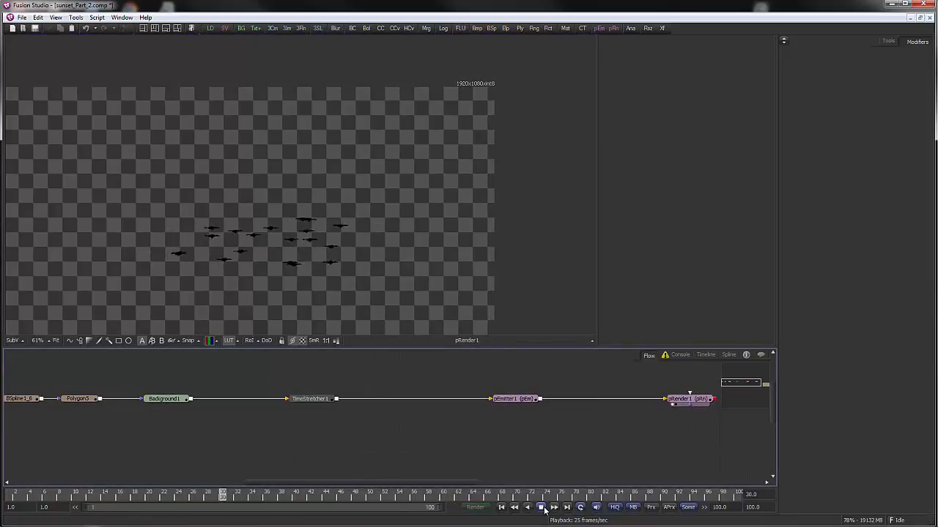
{"action": "left_click", "coordinate": [542, 507]}
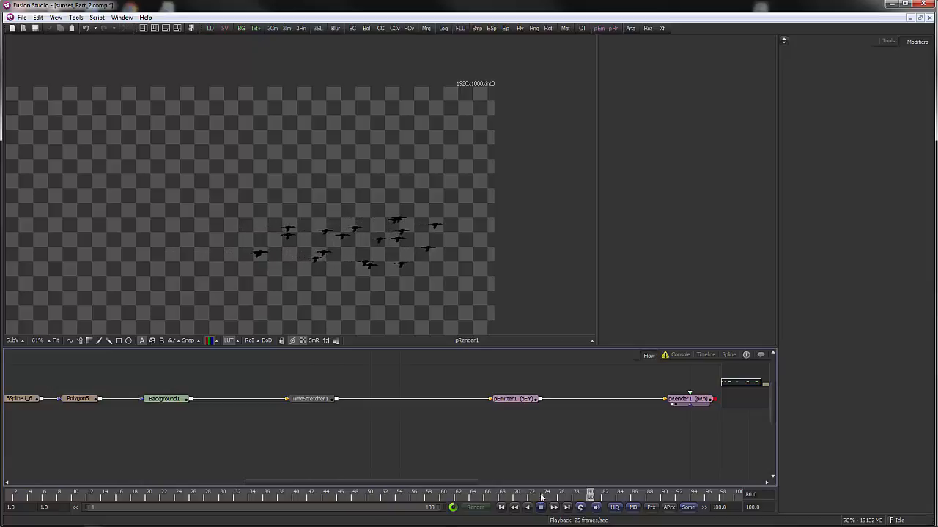
Move pEmitter1 and pRender1 closer to the Time Stretcher in the flow to tighten the node chain.
{"action": "left_click_drag", "start_coordinate": [542, 461], "coordinate": [434, 450]}
{"action": "left_click_drag", "start_coordinate": [415, 388], "coordinate": [292, 382]}
{"action": "left_click_drag", "start_coordinate": [575, 386], "coordinate": [412, 382]}
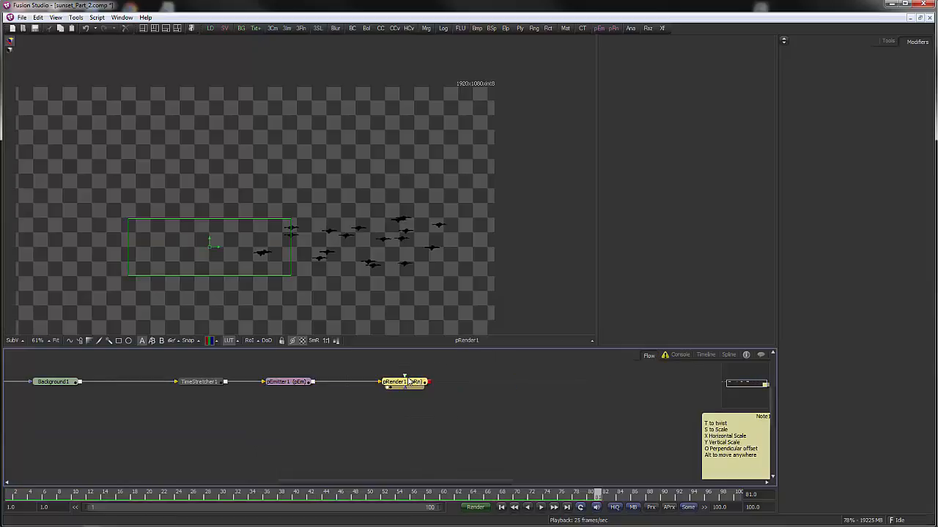
{"action": "left_click", "coordinate": [466, 381]}
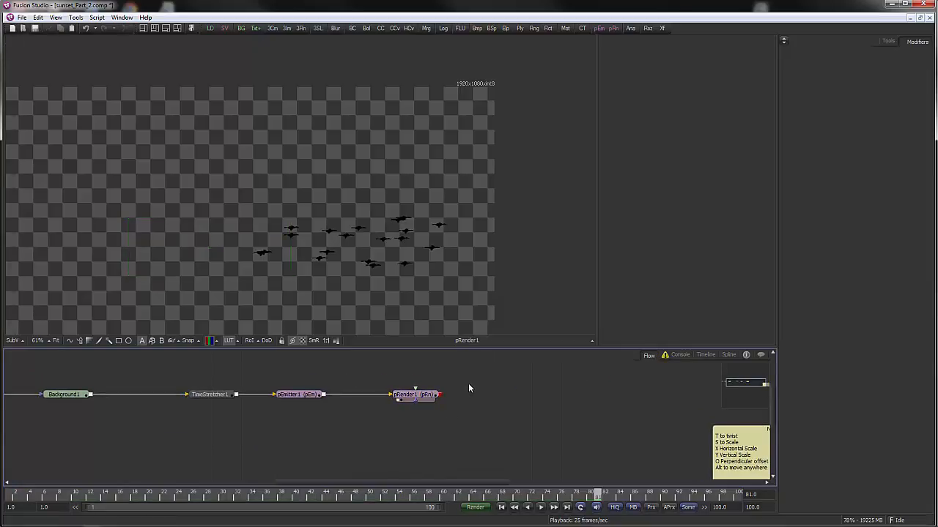
Return to the first frame and set pRender1's Pre-Generate Frames to 15.
{"action": "left_click", "coordinate": [415, 395]}
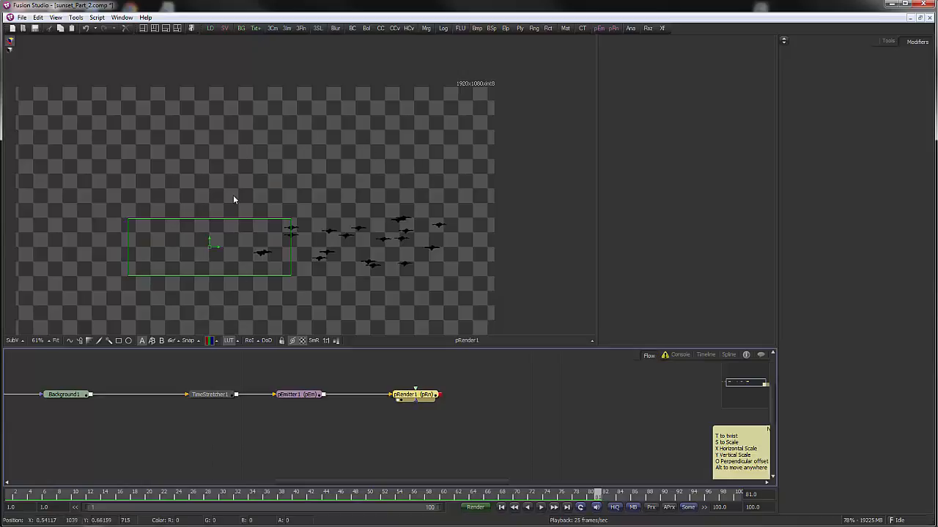
{"action": "left_click", "coordinate": [435, 364]}
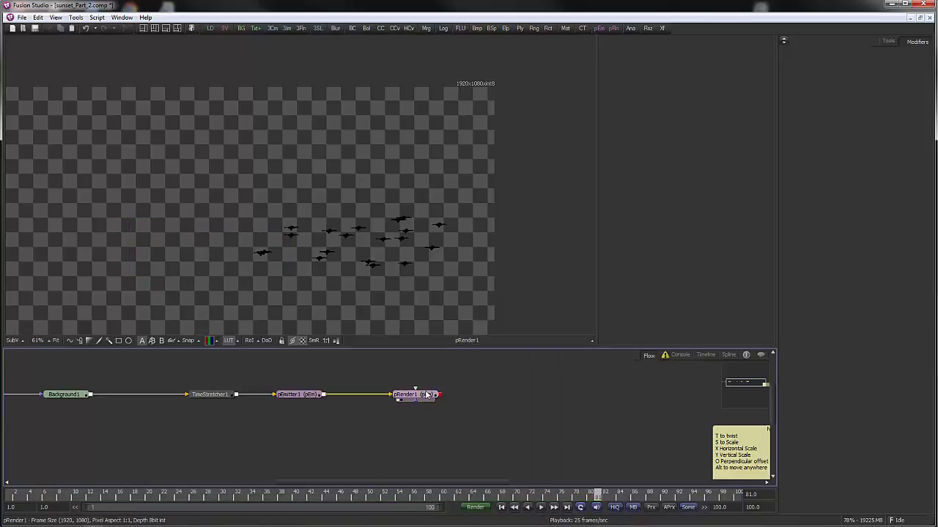
{"action": "left_click", "coordinate": [425, 396]}
{"action": "left_click", "coordinate": [888, 41]}
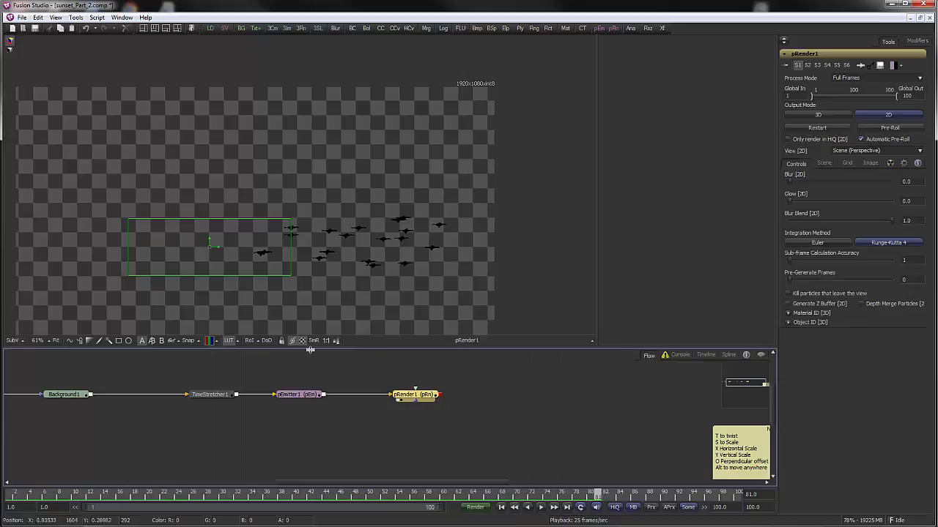
{"action": "left_click", "coordinate": [501, 508]}
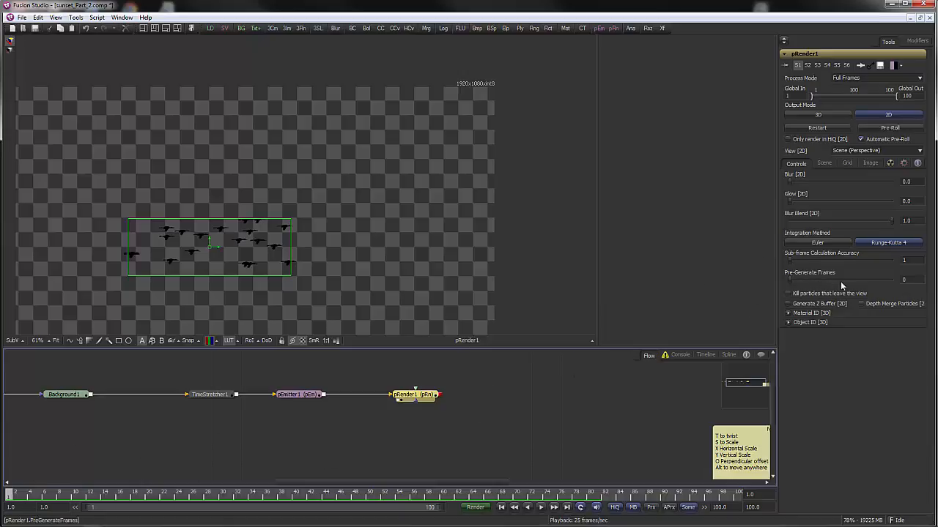
{"action": "left_click", "coordinate": [903, 279]}
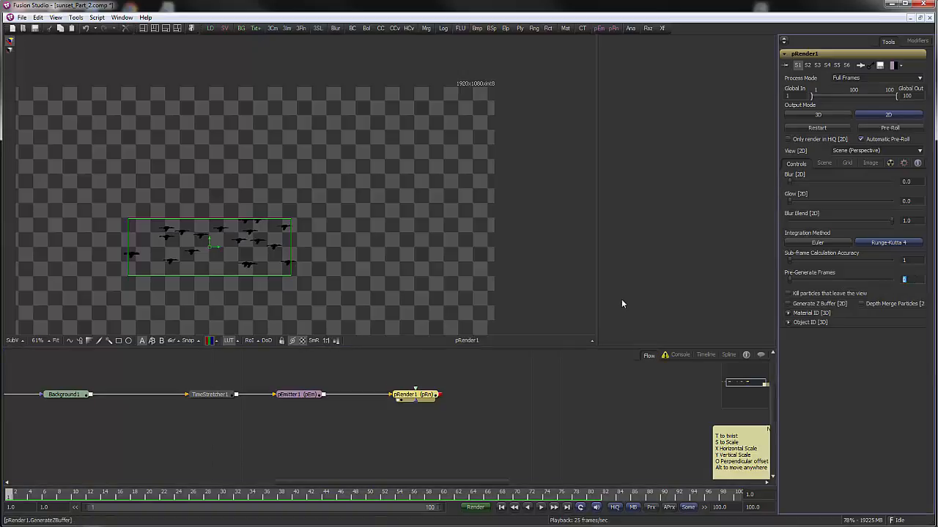
{"action": "type", "text": "15"}
{"action": "key", "text": "Tab"}
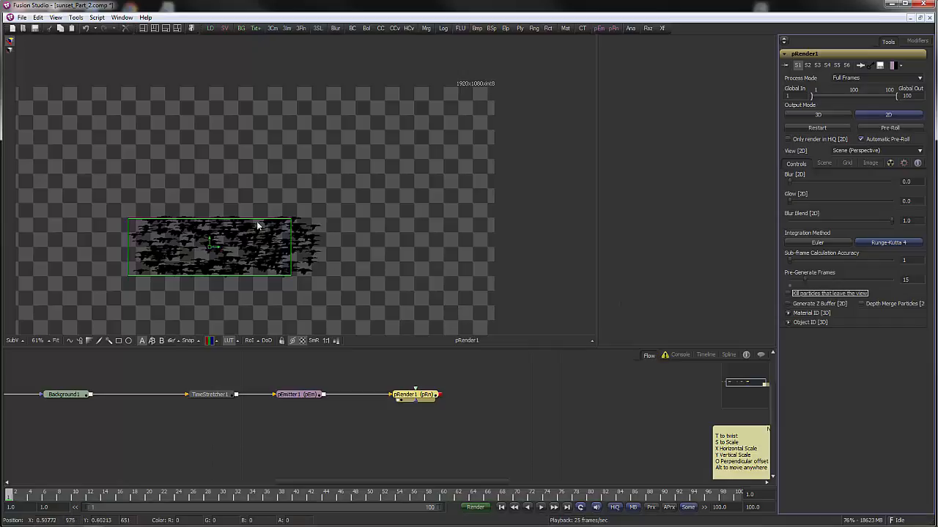
Set pEmitter1's Number to 2 at frame 1 to thin out the flock.
{"action": "scroll", "coordinate": [310, 242], "scroll_direction": "up", "scroll_amount": 3}
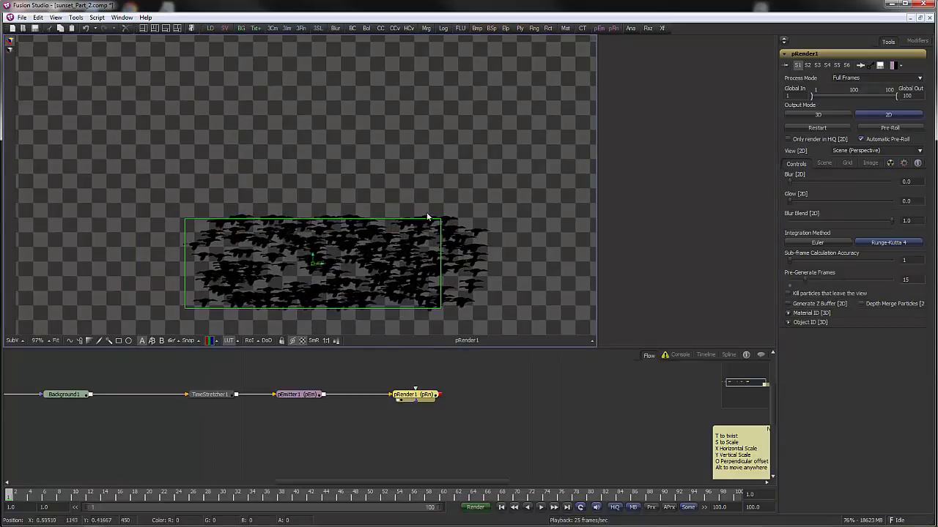
{"action": "left_click_drag", "start_coordinate": [454, 413], "coordinate": [477, 413]}
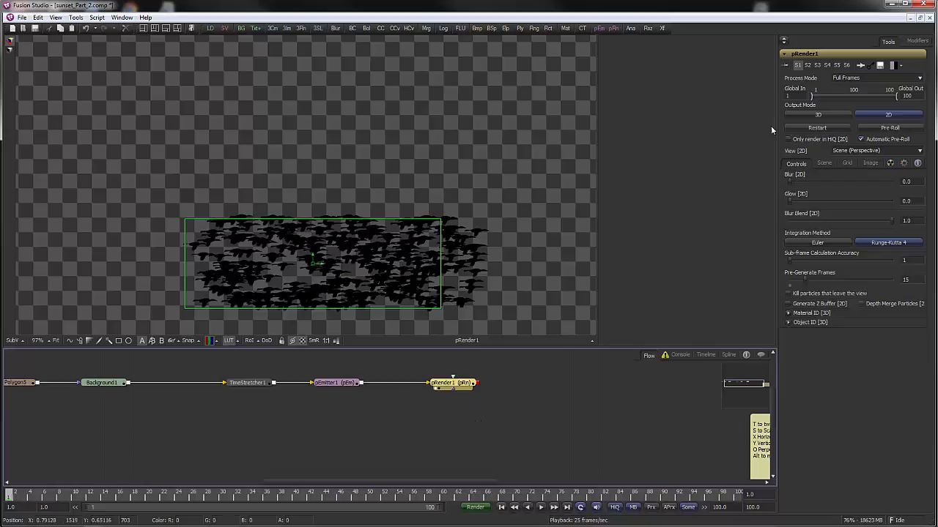
{"action": "left_click", "coordinate": [333, 384]}
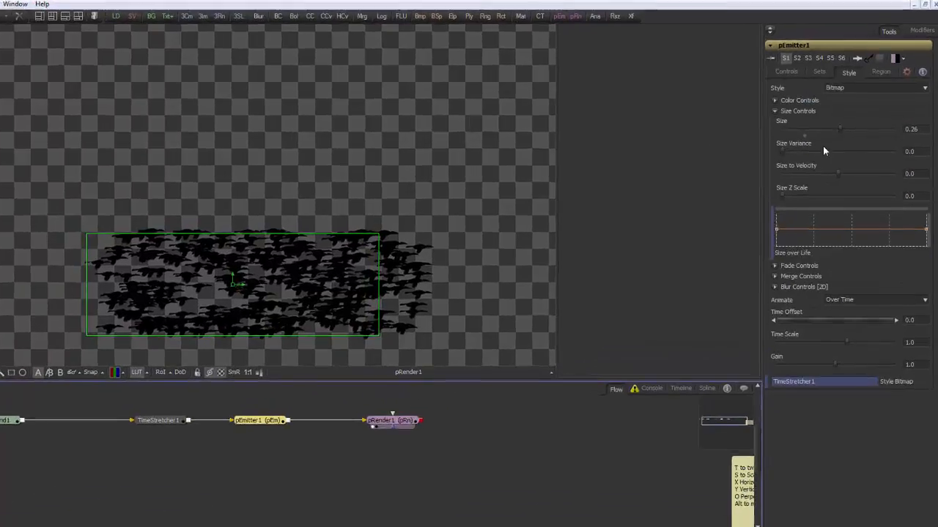
{"action": "left_click", "coordinate": [799, 77]}
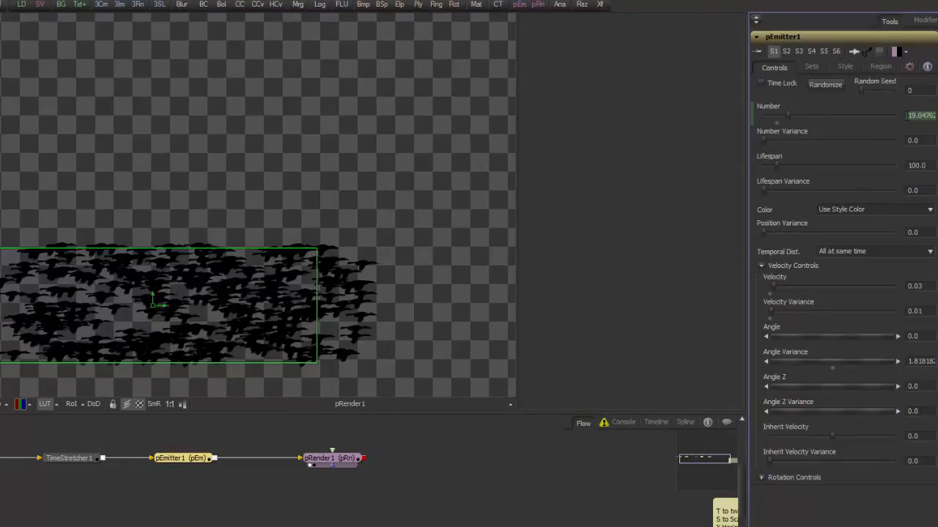
{"action": "double_click", "coordinate": [916, 115]}
{"action": "type", "text": "2"}
{"action": "key", "text": "Tab"}
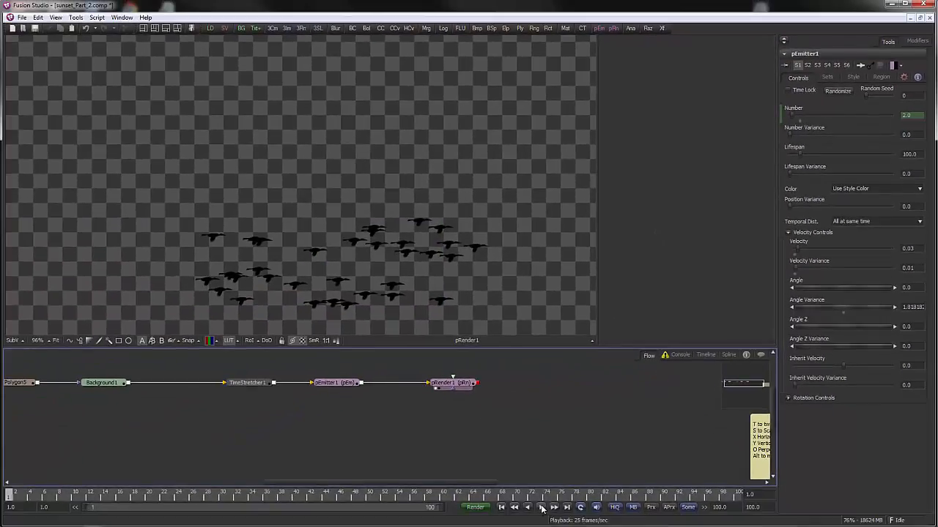
Replay the thinned flock to check the birds' spread and movement across the frame.
{"action": "left_click", "coordinate": [541, 508]}
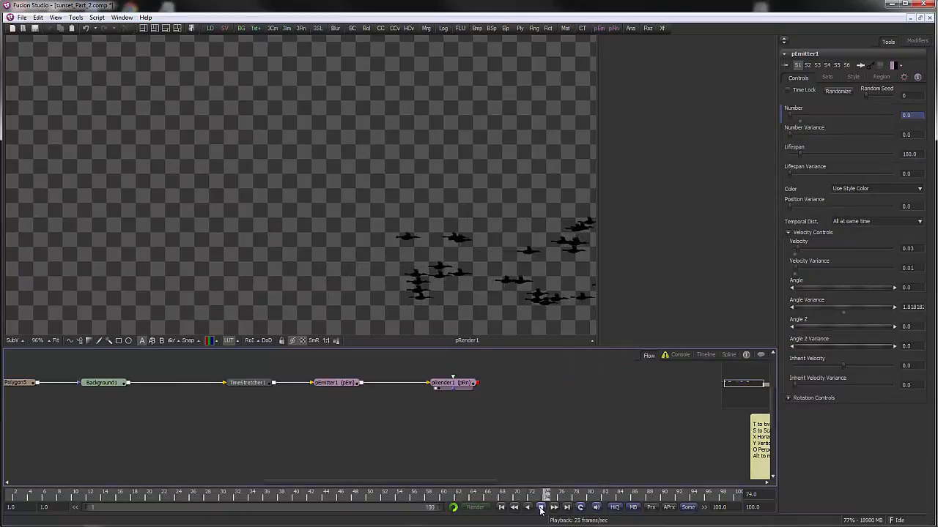
{"action": "scroll", "coordinate": [431, 276], "scroll_direction": "down", "scroll_amount": 2}
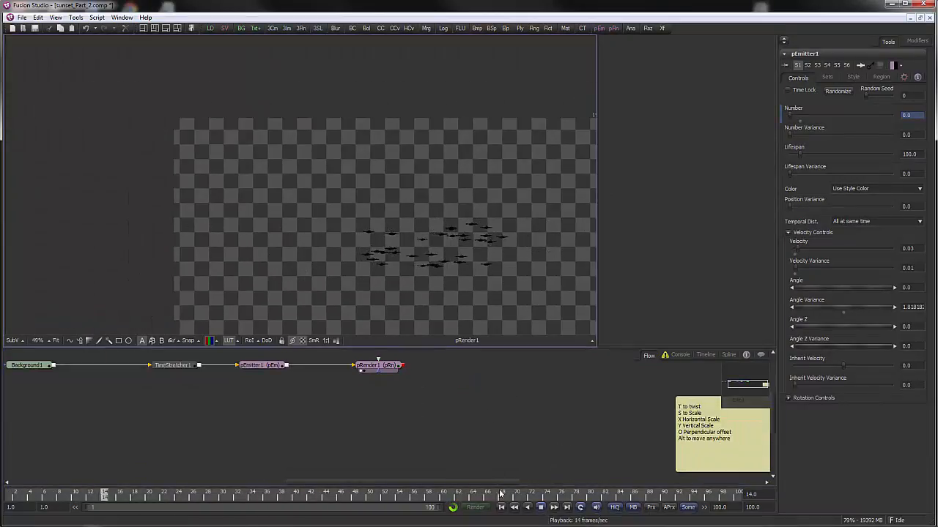
{"action": "left_click", "coordinate": [539, 509]}
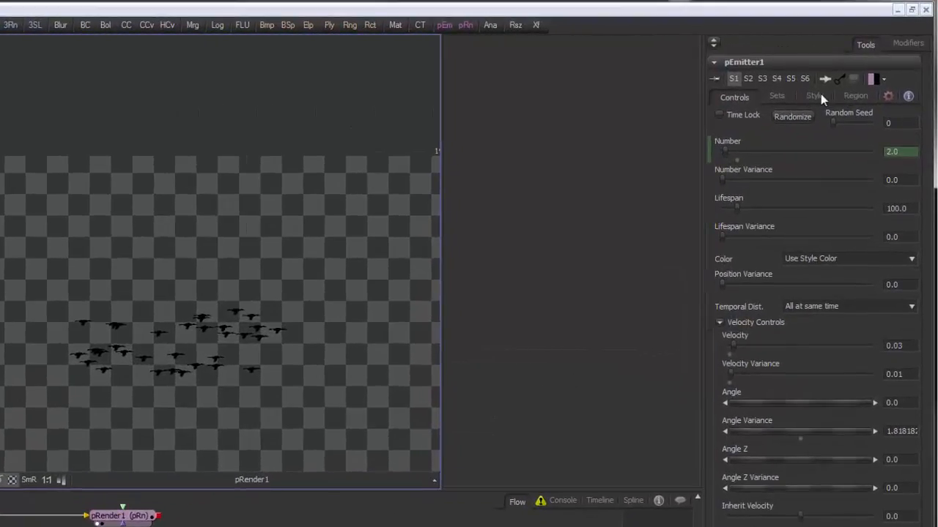
Set the Animate mode of pEmitter1's bitmap style to Particle Age.
{"action": "left_click", "coordinate": [815, 96]}
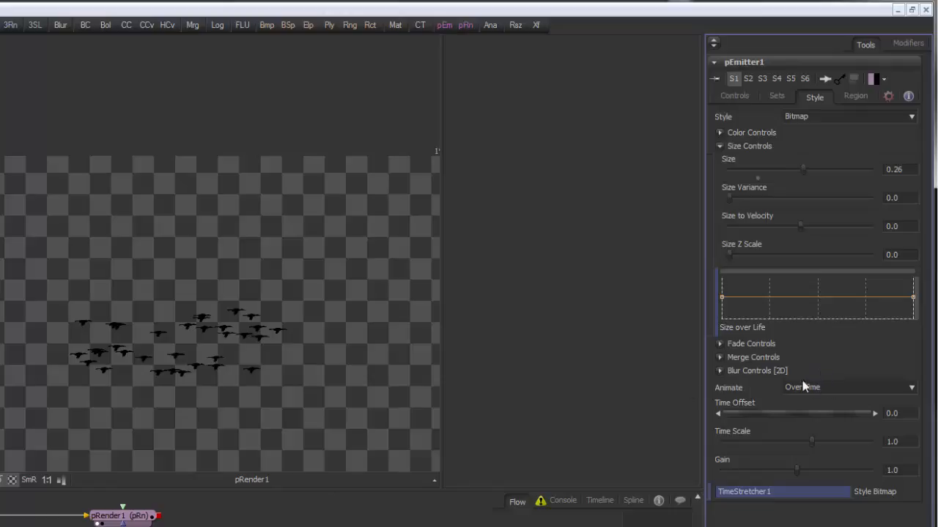
{"action": "left_click", "coordinate": [832, 393]}
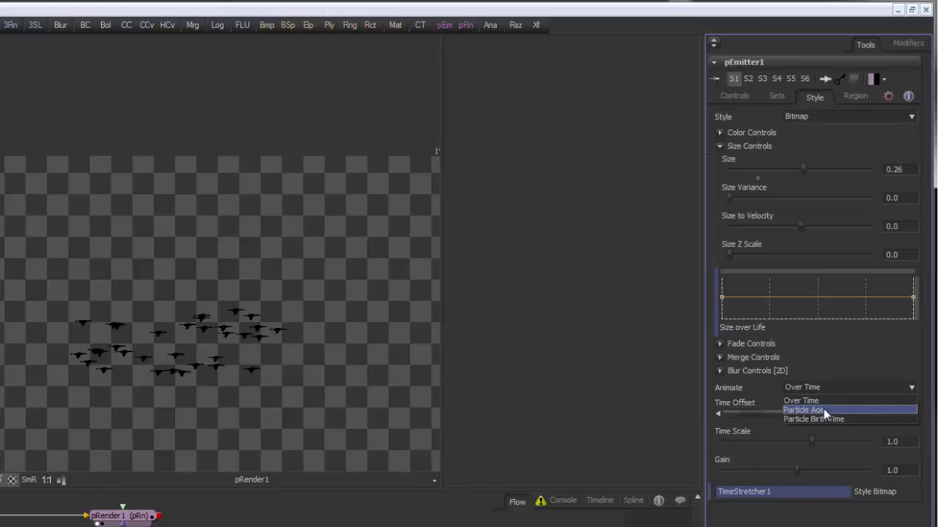
{"action": "left_click", "coordinate": [823, 410]}
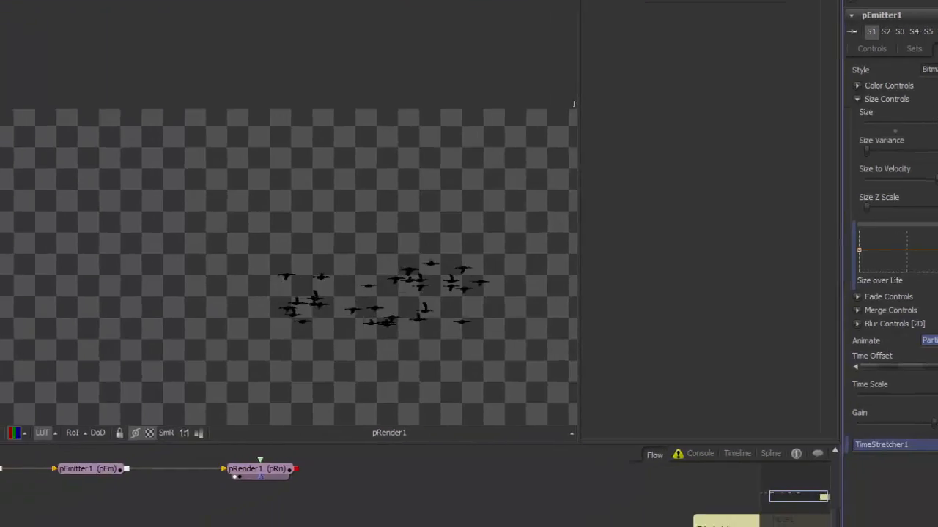
Examine the birds' individual wing flaps up close during playback, and fit the whole image in the viewer.
{"action": "scroll", "coordinate": [513, 300], "scroll_direction": "up", "scroll_amount": 3}
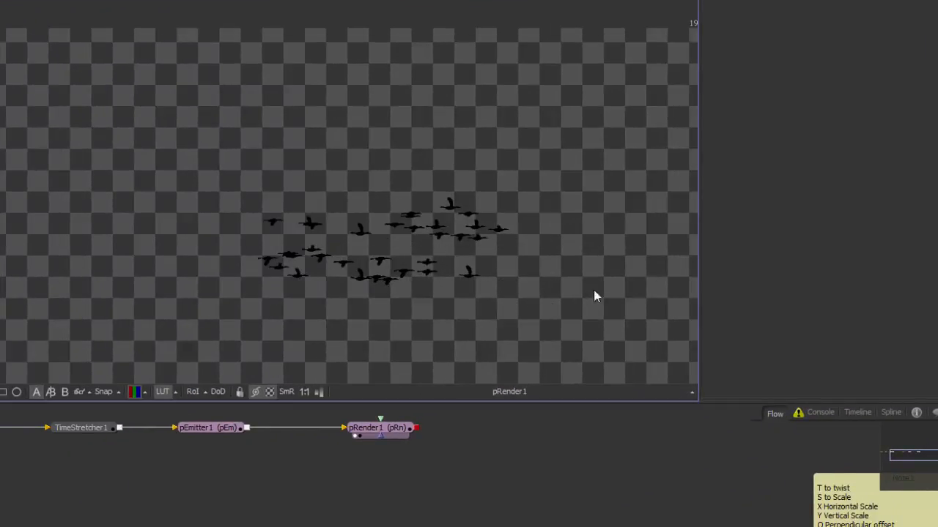
{"action": "scroll", "coordinate": [515, 301], "scroll_direction": "up", "scroll_amount": 2}
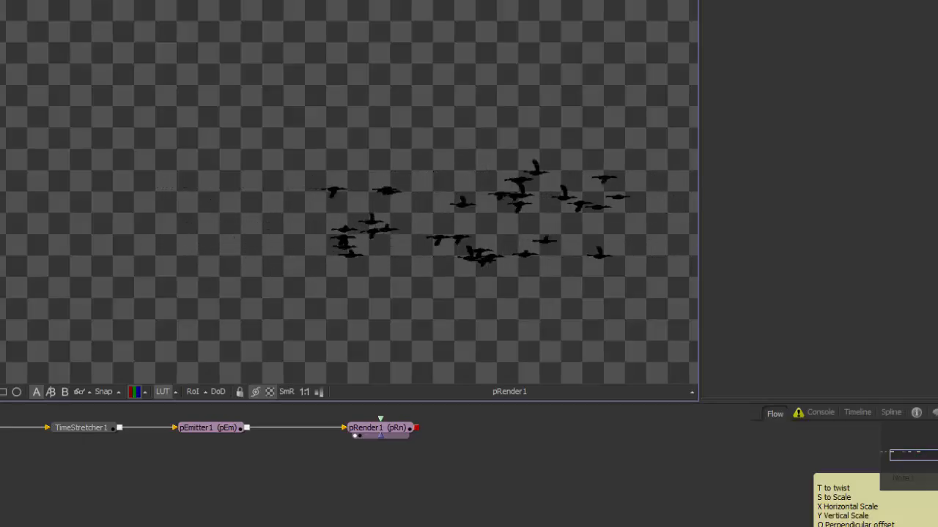
{"action": "key", "text": "ctrl+f"}
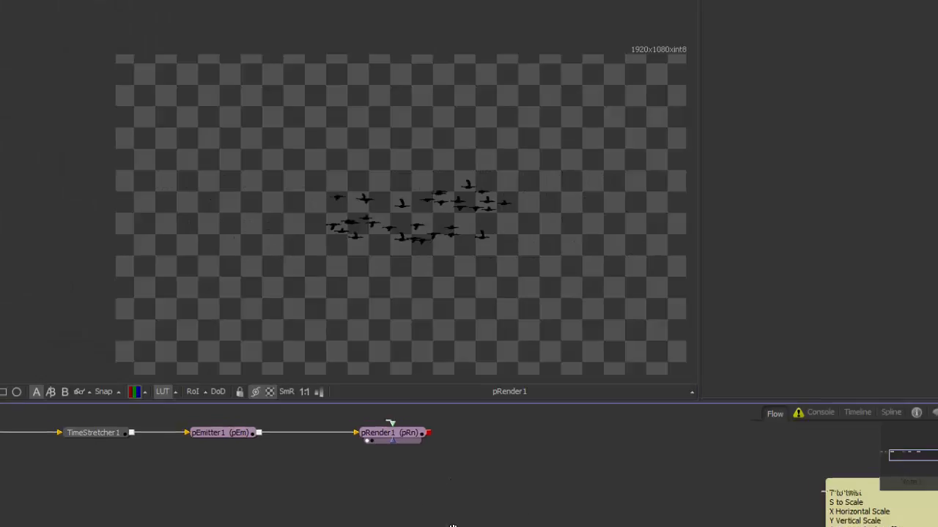
Set pEmitter1's particle Lifespan to 200 frames.
{"action": "left_click_drag", "start_coordinate": [389, 422], "coordinate": [432, 466]}
{"action": "left_click", "coordinate": [233, 490]}
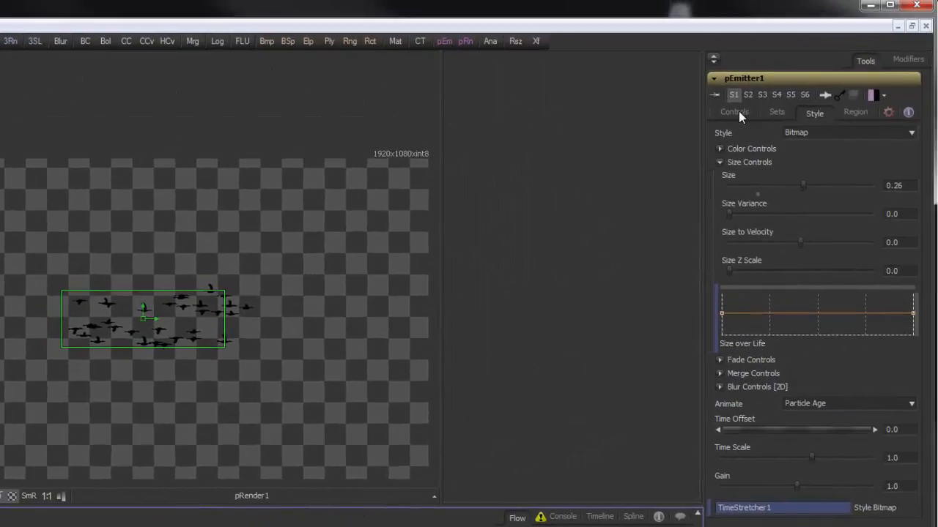
{"action": "left_click", "coordinate": [736, 113]}
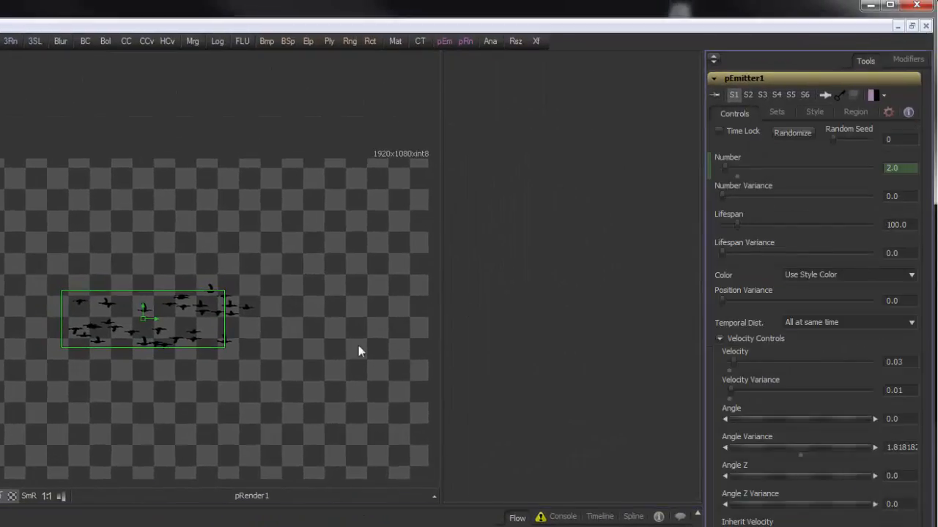
{"action": "left_click_drag", "start_coordinate": [360, 348], "coordinate": [271, 369]}
{"action": "key", "text": "space"}
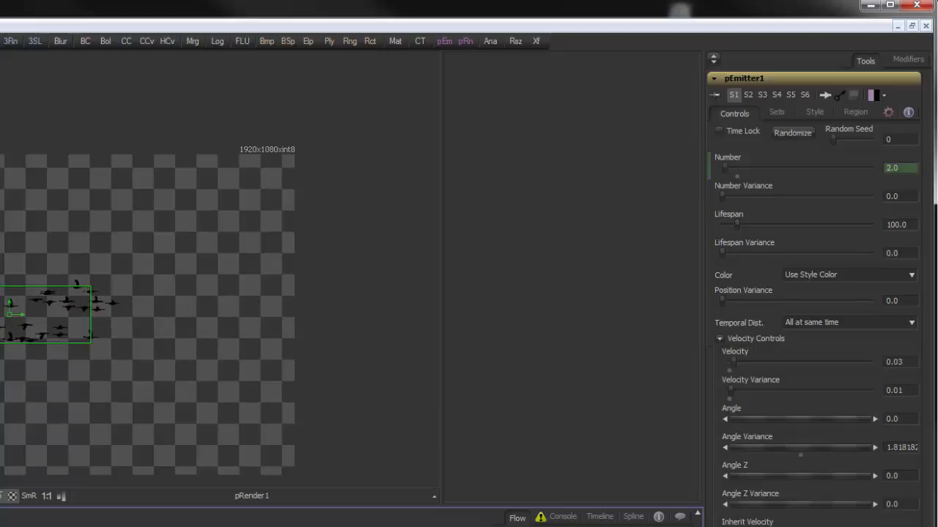
{"action": "left_click", "coordinate": [916, 225]}
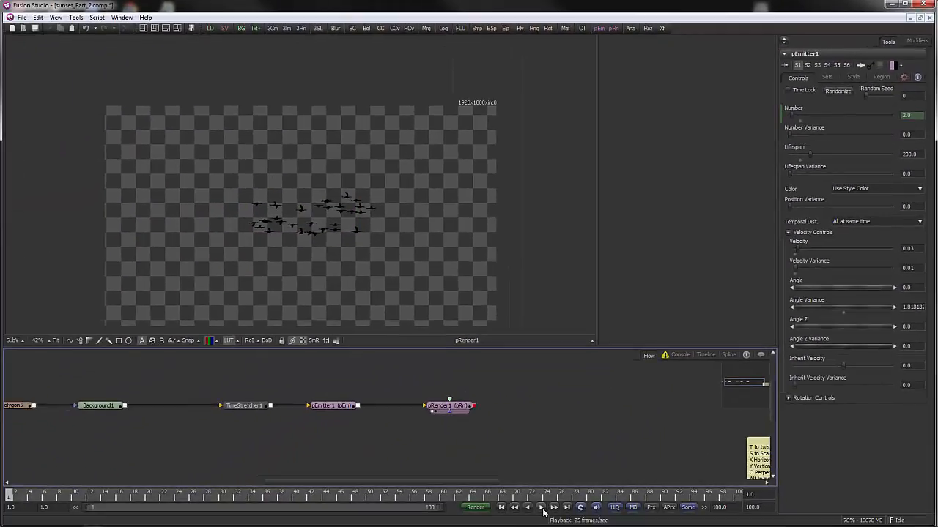
Replay the flock from the first frame and examine the birds' flapping and drift up close.
{"action": "left_click", "coordinate": [541, 507]}
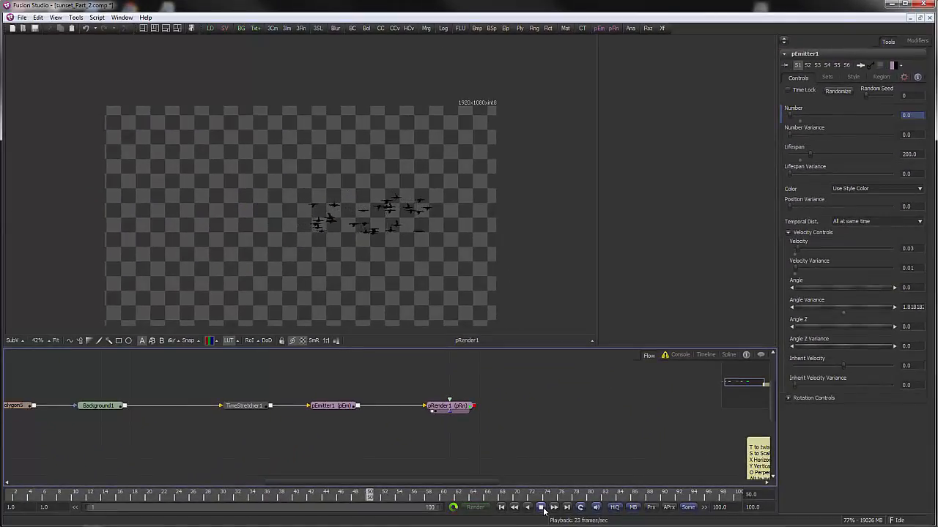
{"action": "scroll", "coordinate": [419, 292], "scroll_direction": "up", "scroll_amount": 5}
{"action": "mouse_move", "coordinate": [517, 257]}
{"action": "left_mouse_down"}
{"action": "mouse_move", "coordinate": [425, 302]}
{"action": "mouse_move", "coordinate": [517, 267]}
{"action": "left_mouse_up"}
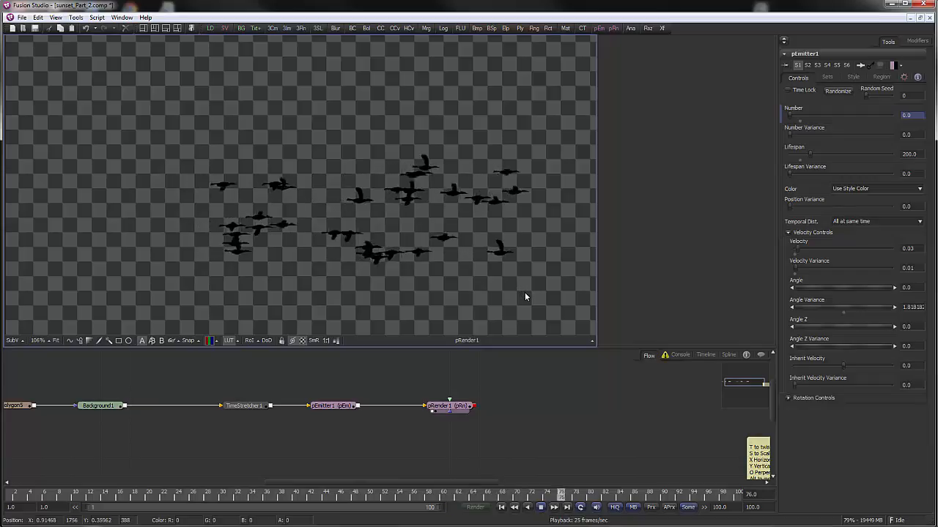
{"action": "mouse_move", "coordinate": [524, 293]}
{"action": "left_mouse_down"}
{"action": "mouse_move", "coordinate": [453, 304]}
{"action": "mouse_move", "coordinate": [518, 293]}
{"action": "left_mouse_up"}
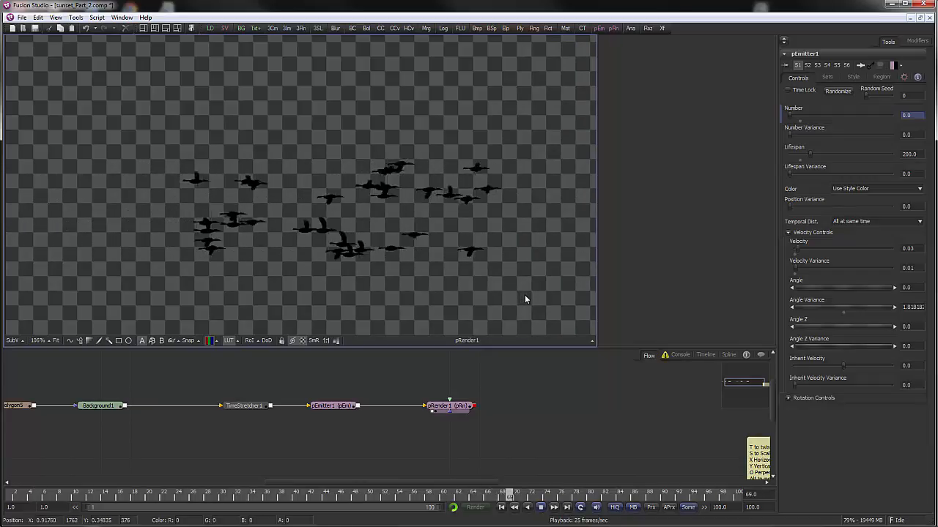
{"action": "scroll", "coordinate": [533, 291], "scroll_direction": "down", "scroll_amount": 2}
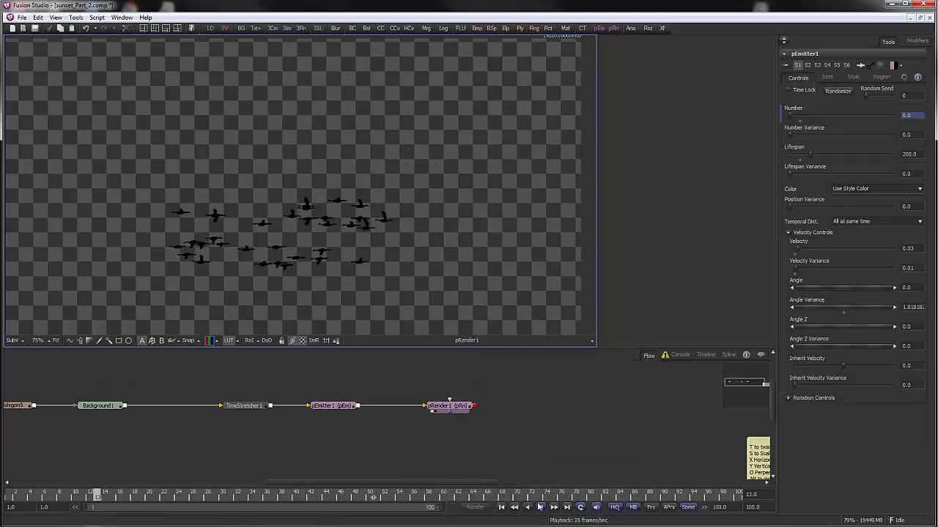
{"action": "key", "text": "space"}
{"action": "left_click_drag", "start_coordinate": [458, 448], "coordinate": [502, 435]}
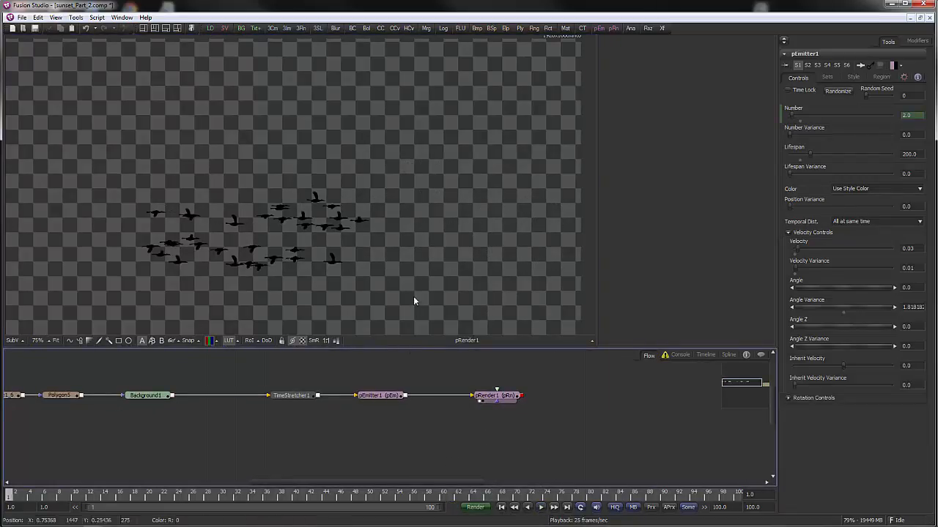
{"action": "left_click_drag", "start_coordinate": [353, 214], "coordinate": [406, 221]}
{"action": "left_click_drag", "start_coordinate": [365, 379], "coordinate": [360, 386]}
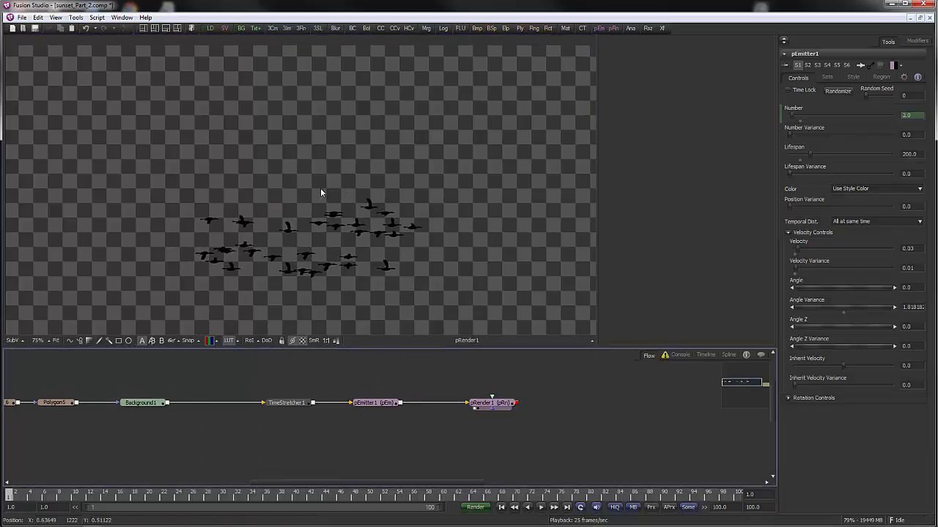